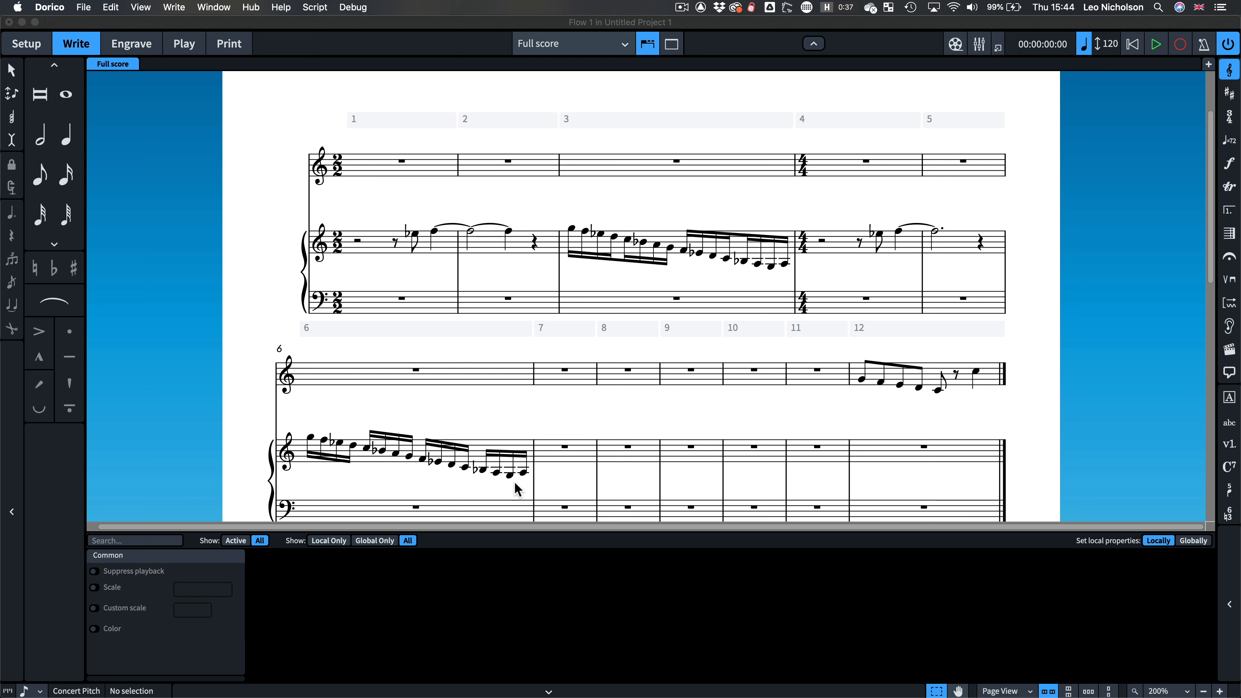
Step: Delete the 4/4 time signature at bar 4 of the piano staff
click(803, 250)
click(803, 250)
key(Delete)
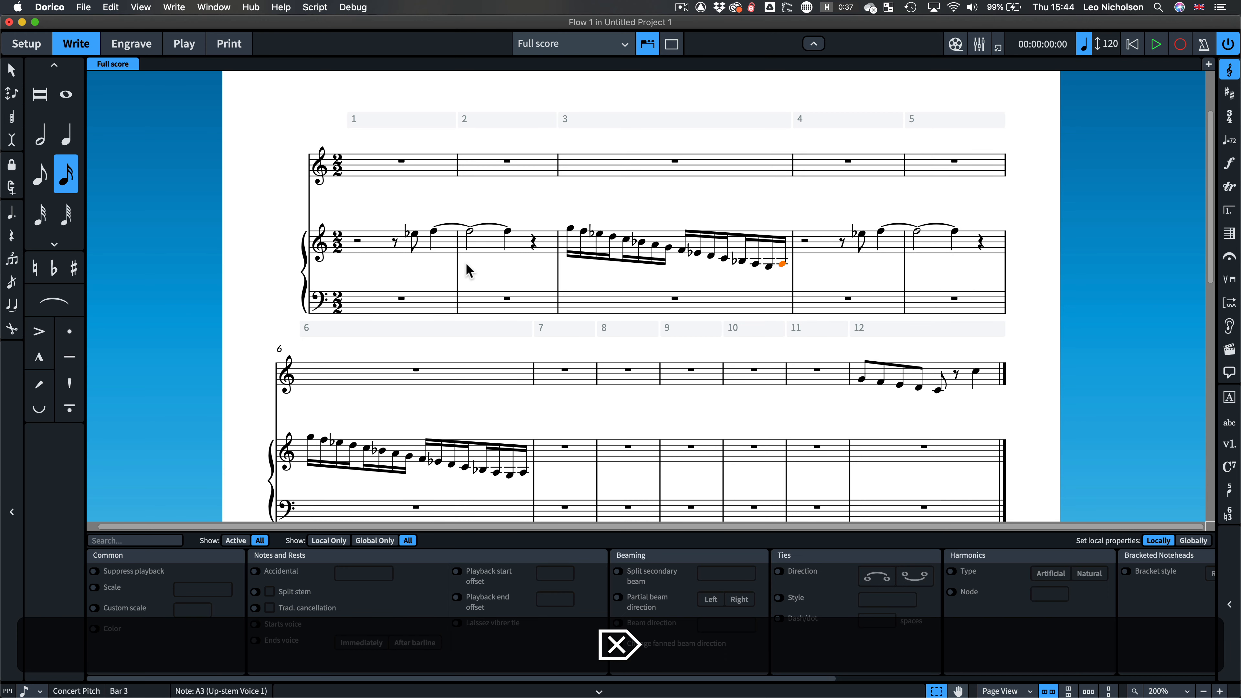
Step: Insert a 4/4 time signature at bar 2 and hide it
click(472, 282)
key(shift+m)
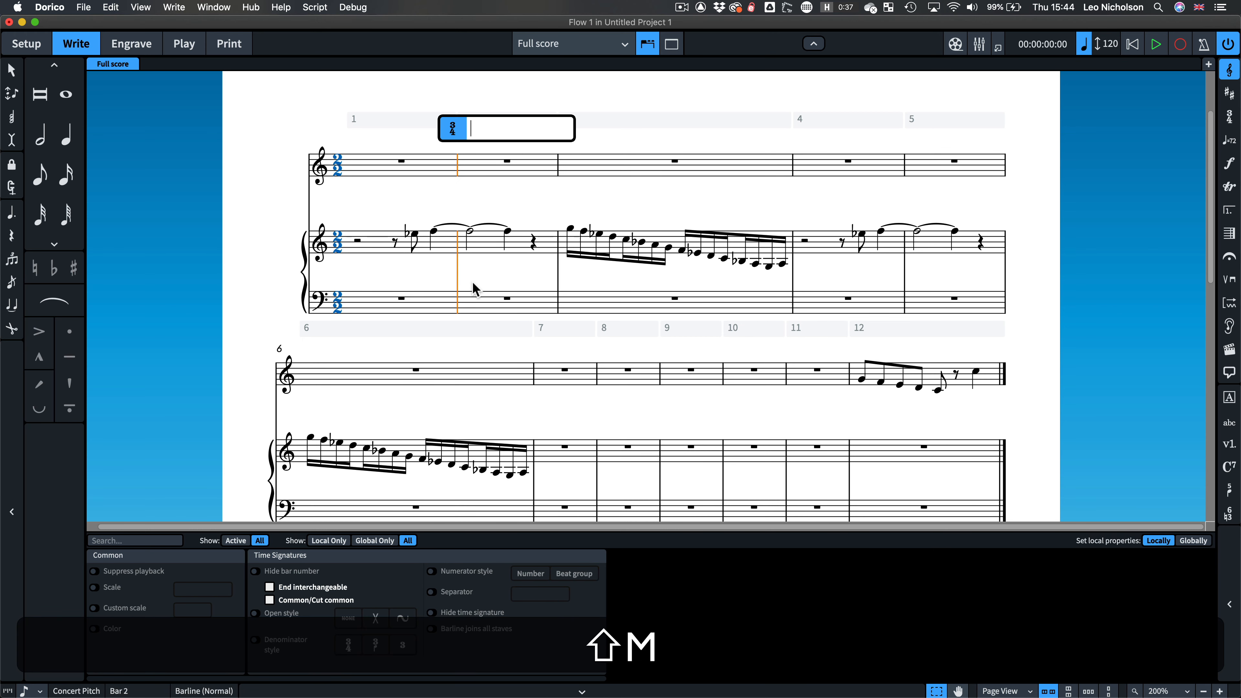
text(4/4)
key(Return)
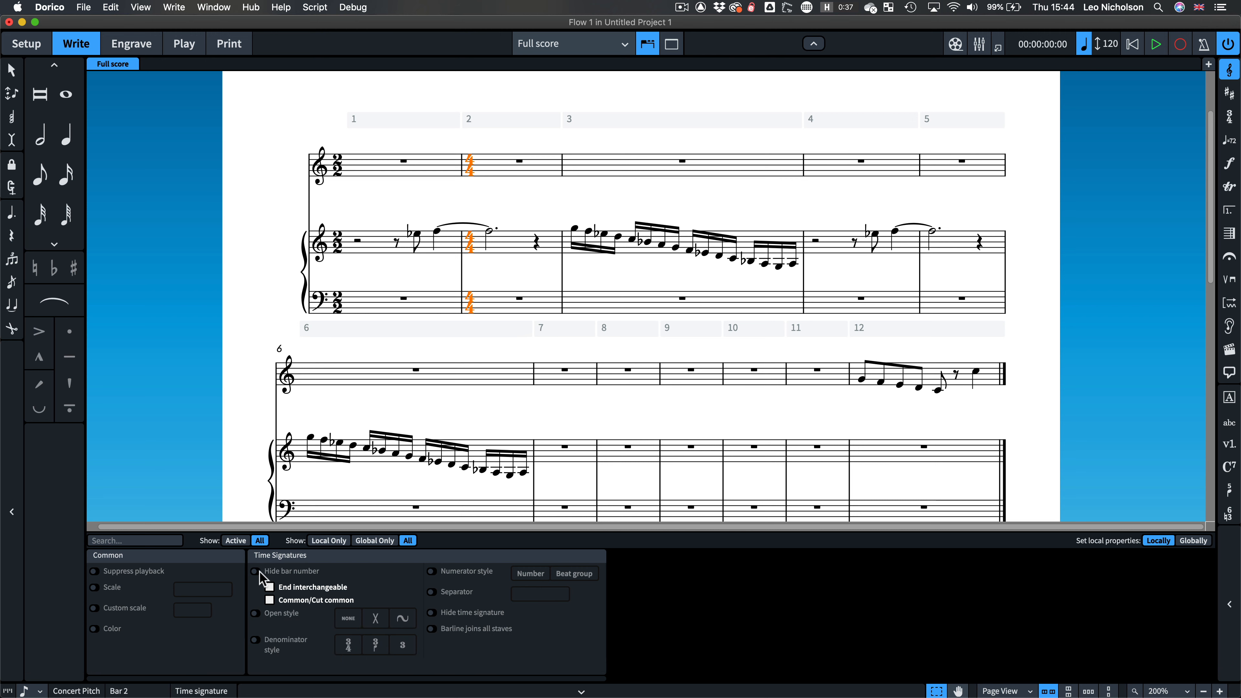
click(431, 612)
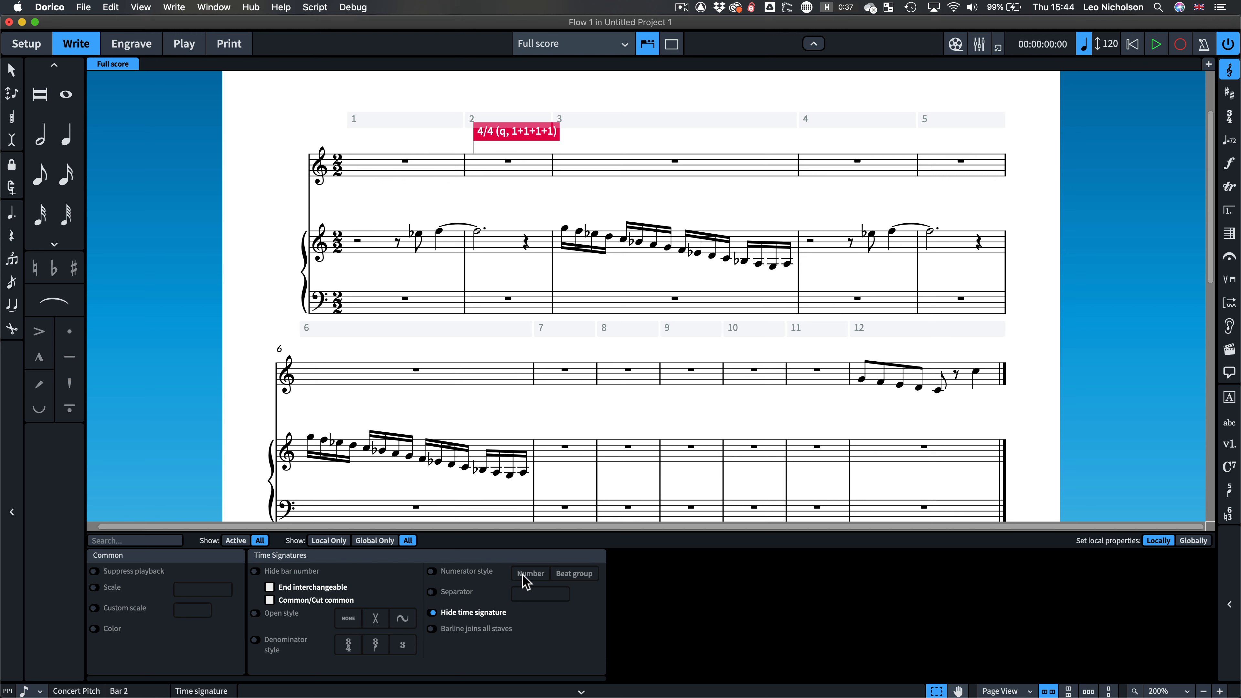
Step: Open the Flute part layout to inspect it and return to the full score
click(861, 381)
key(w)
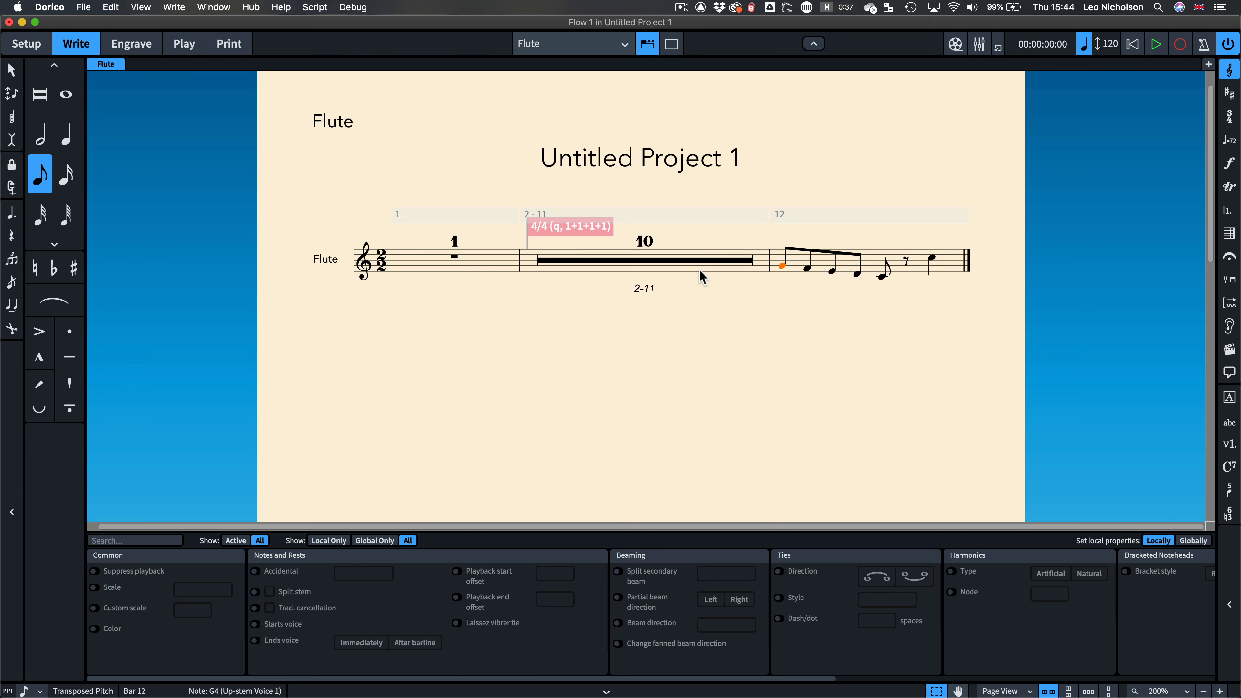
click(434, 380)
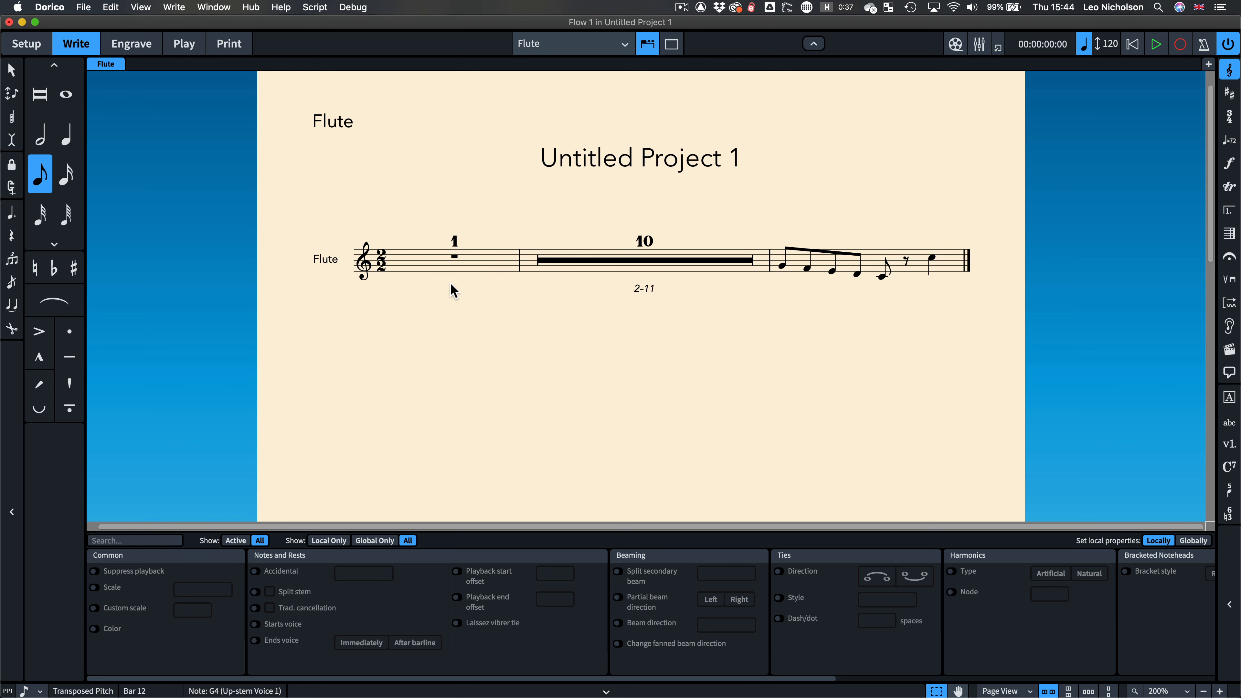
key(w)
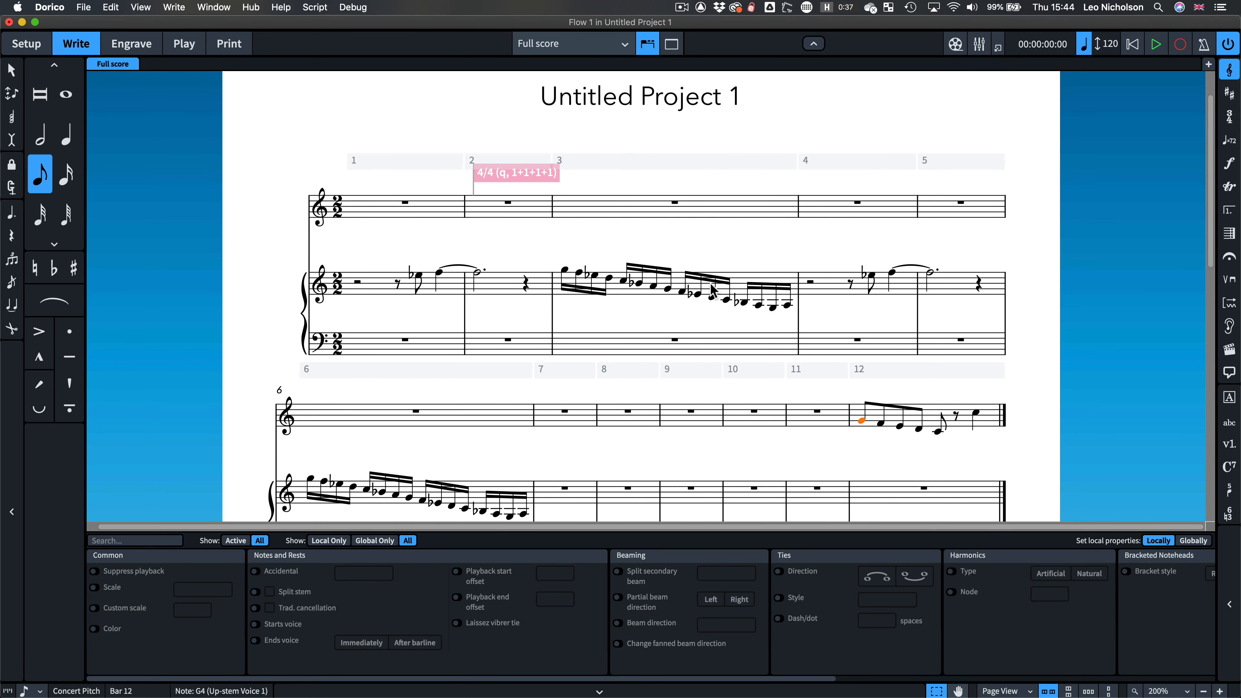
Step: Delete the hidden 4/4 time signature at bar 2
click(496, 175)
key(Delete)
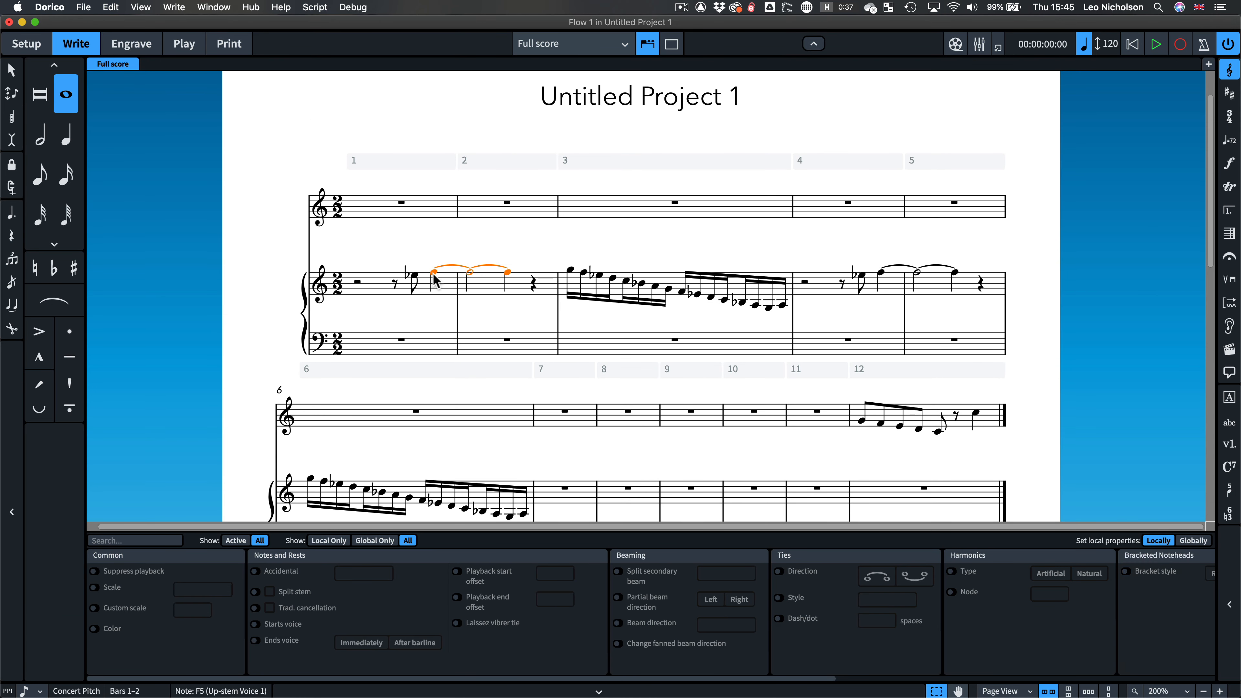
Step: Try to untie the note across bars 1–2 and rewrite bar 2 as a longer tied note
key(u)
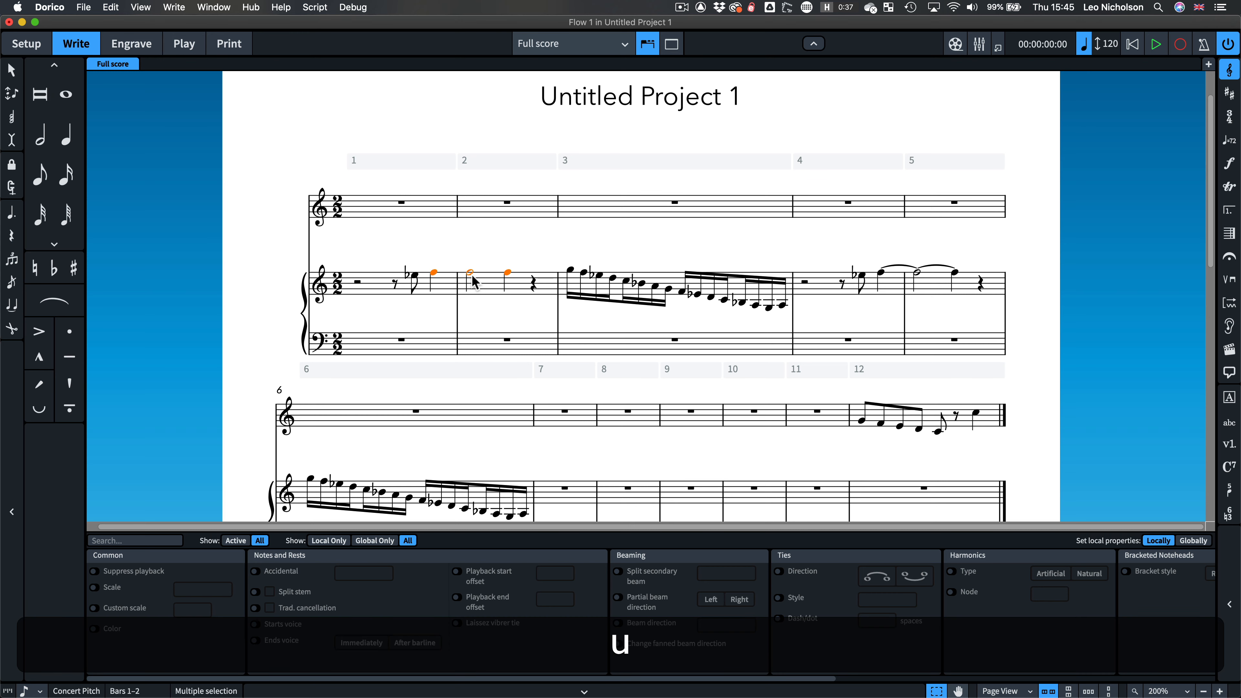
click(475, 277)
key(8)
key(Left)
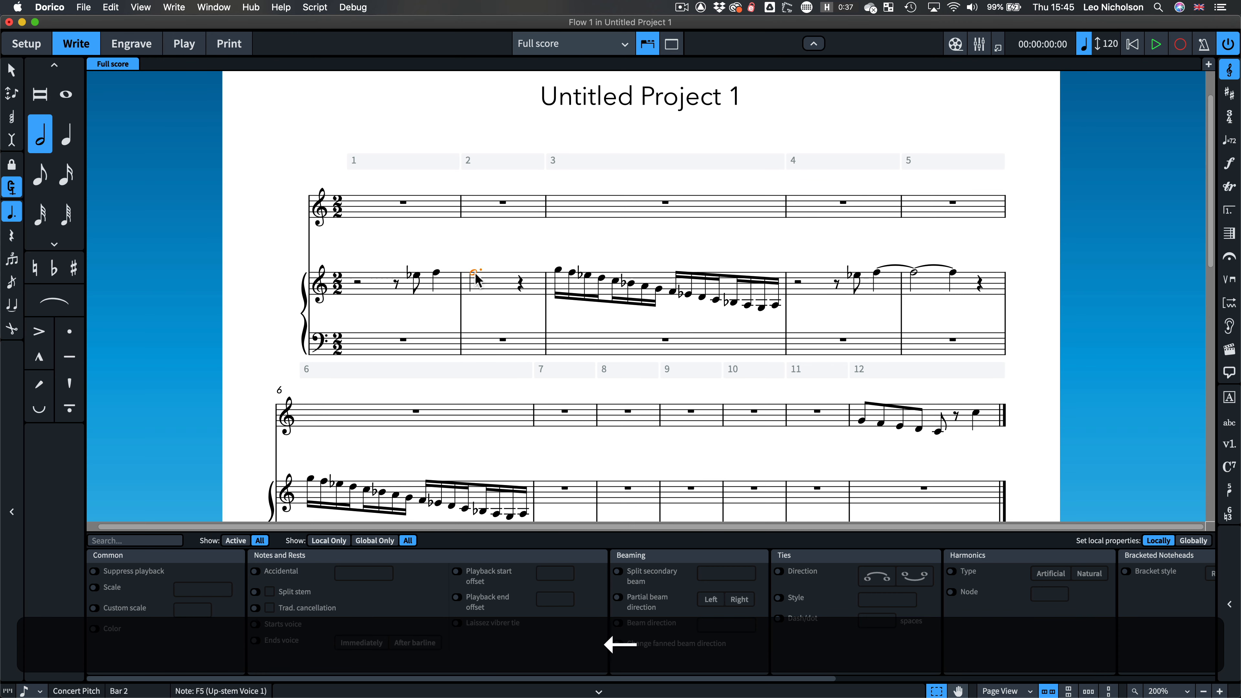
key(t)
key(super+z)
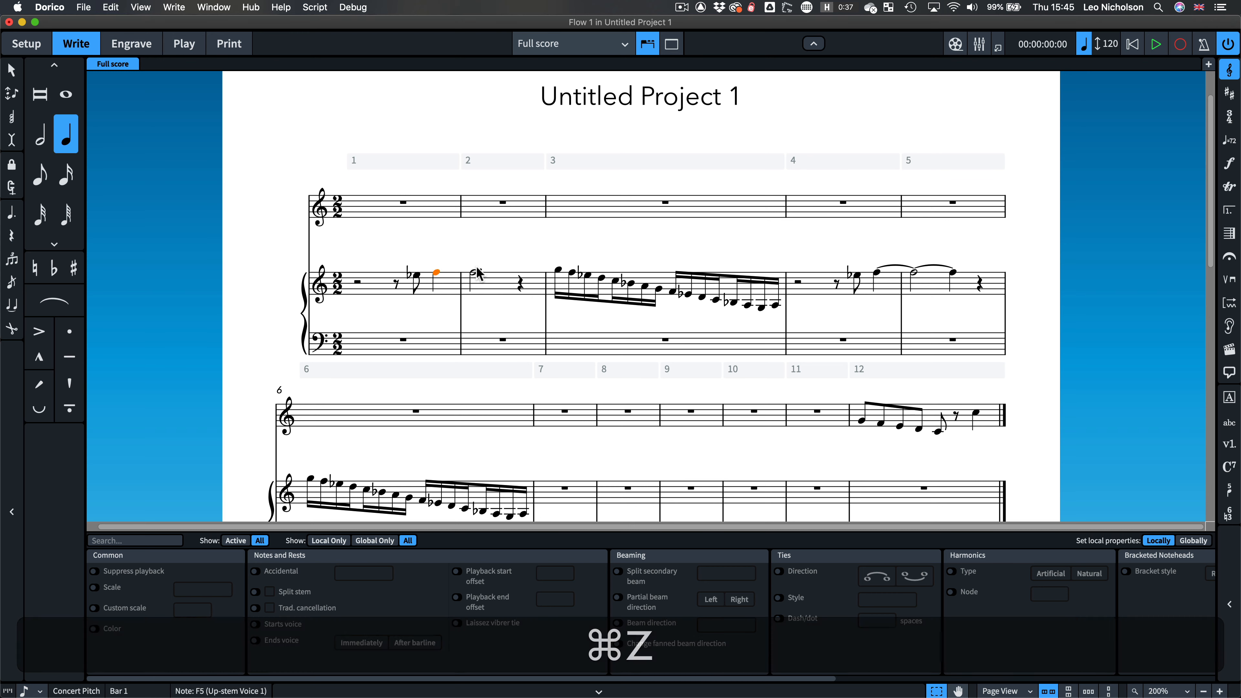
key(t)
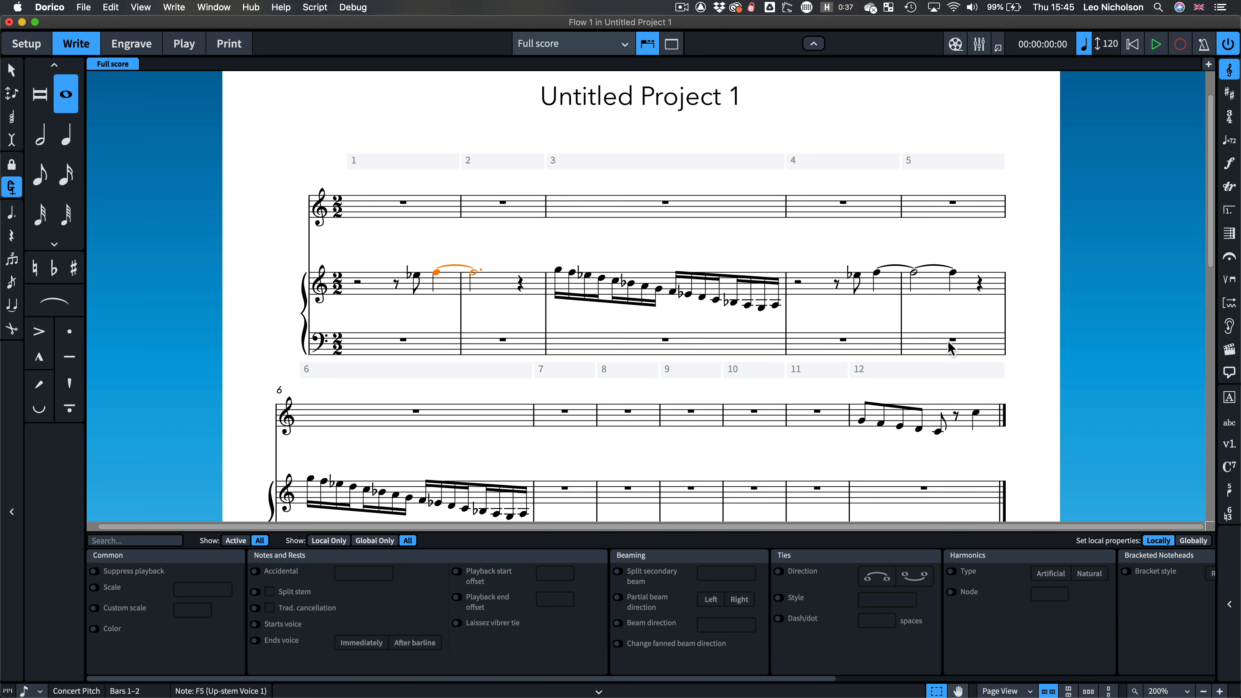
Step: Try to regroup the beams of the bar 3 sixteenth notes and undo all note edits back to the original tie
click(615, 281)
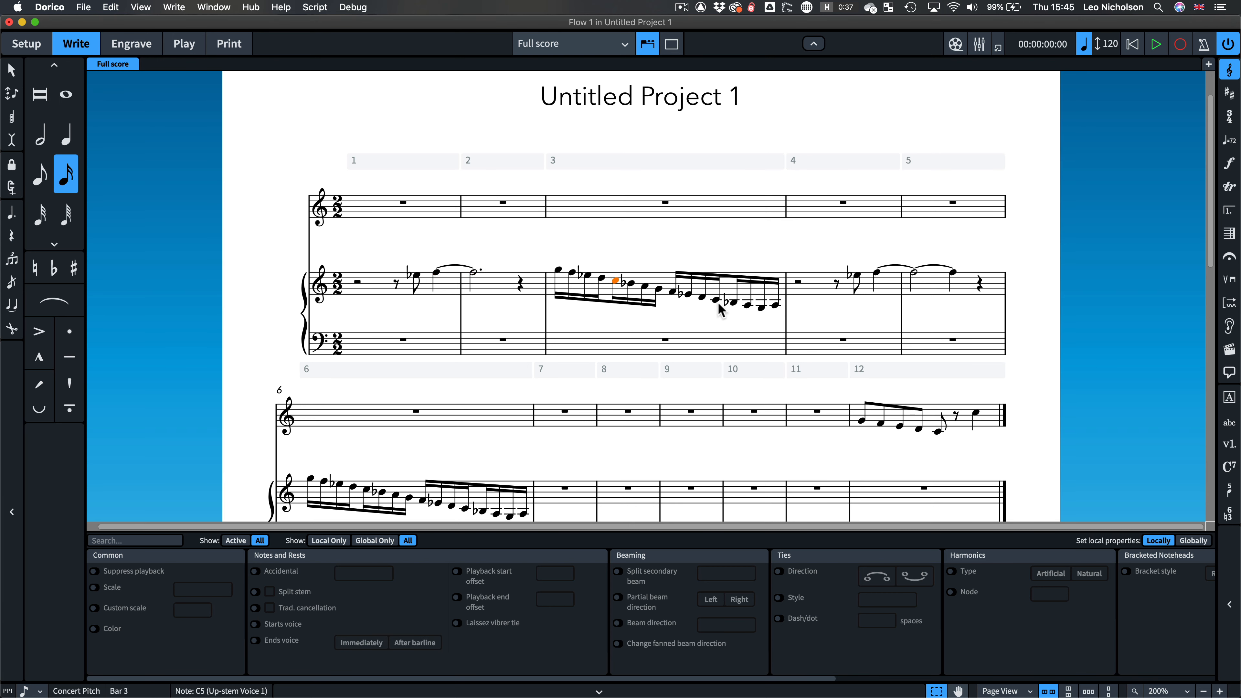
super+click(730, 302)
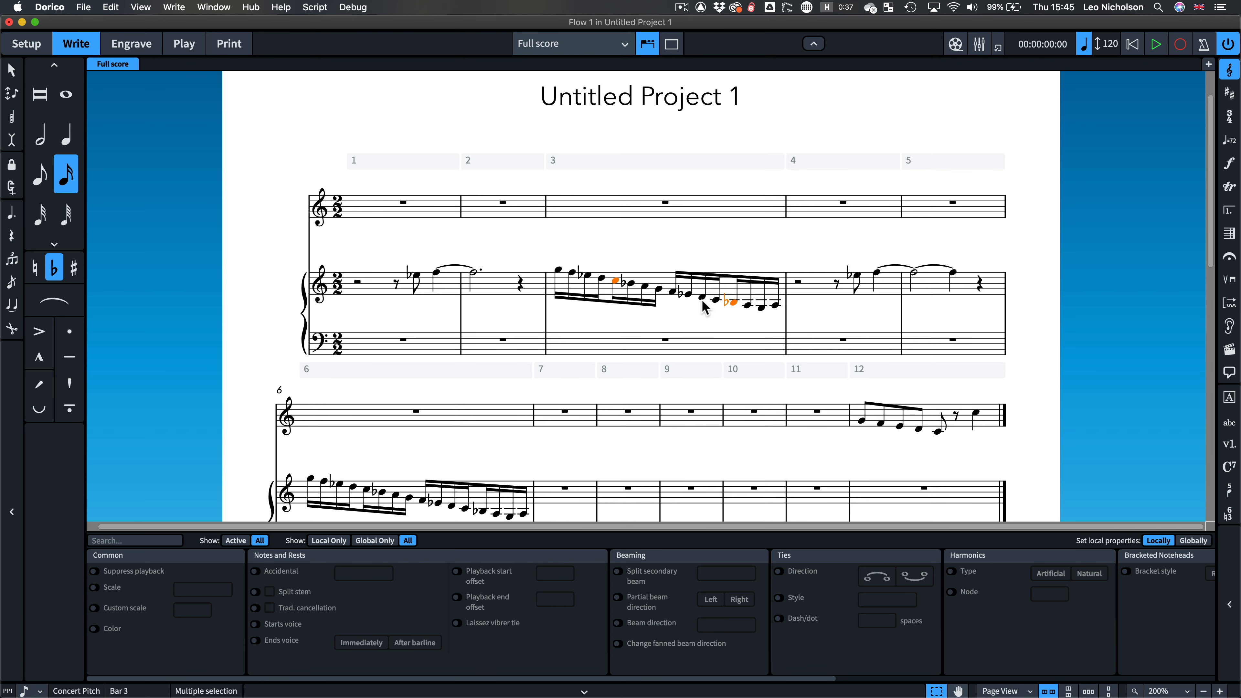
key(shift+super+F15)
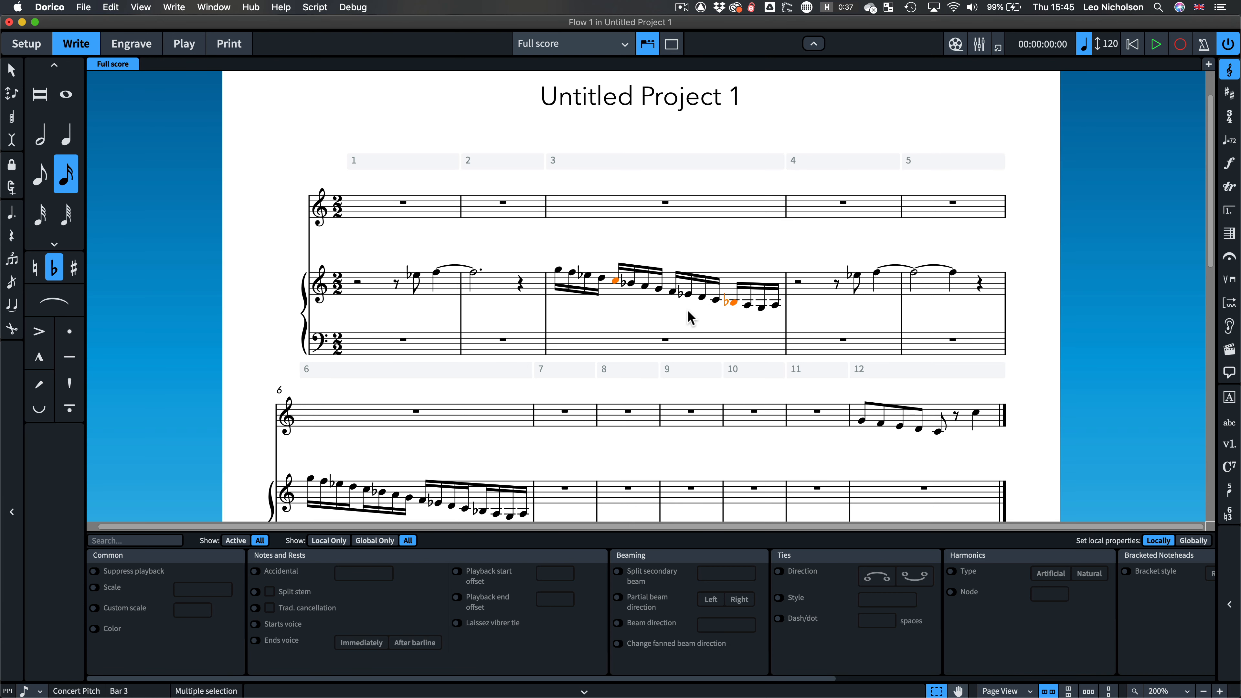
key(super+z)
key(super+z)
key(super+z)
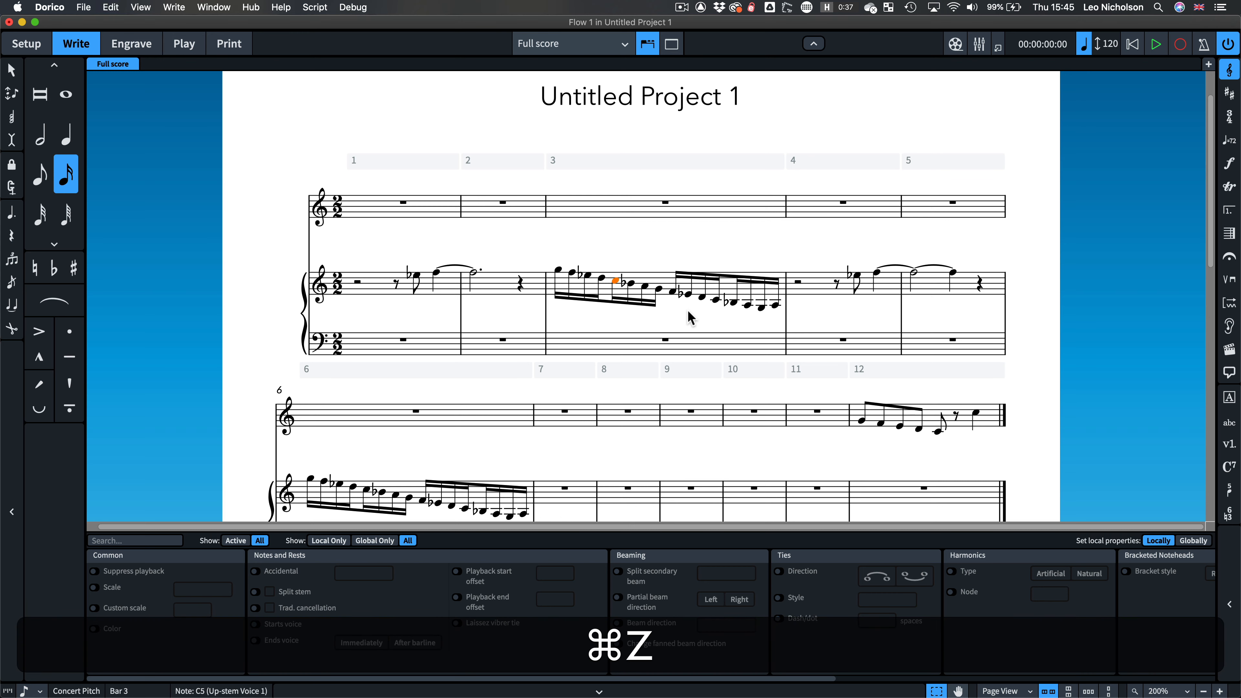
key(super+z)
key(super+z)
key(super+z)
key(super+z)
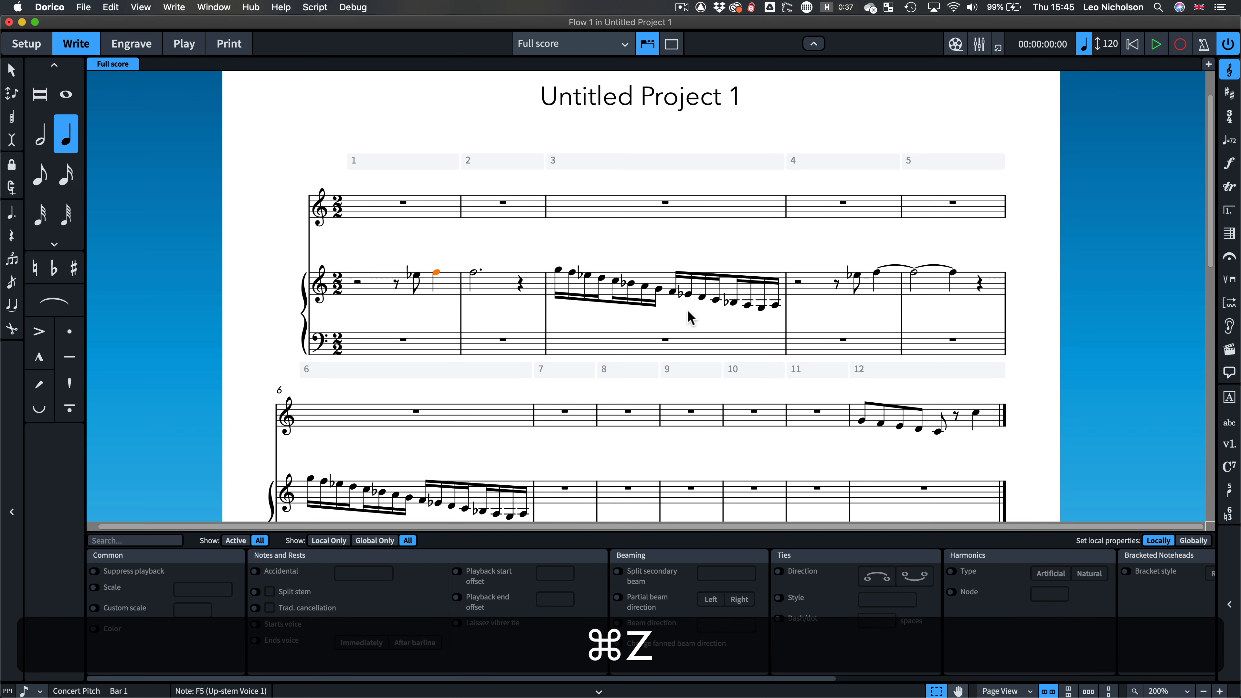
key(super+z)
key(super+z)
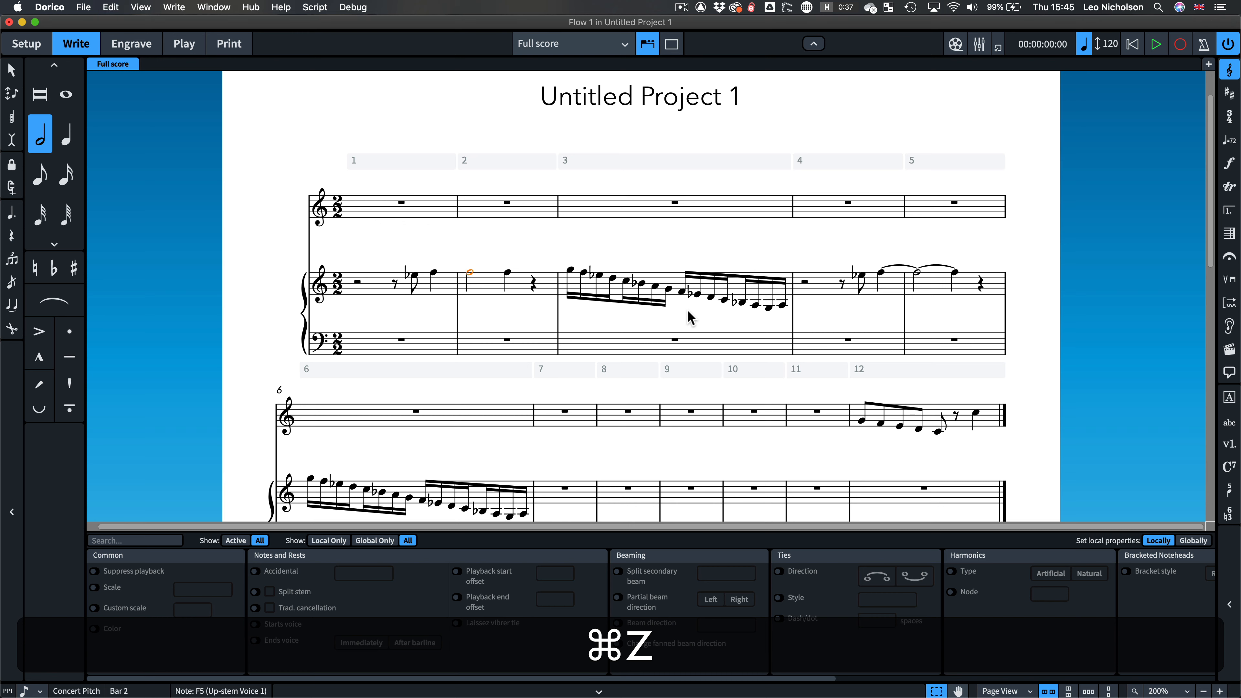
key(super+z)
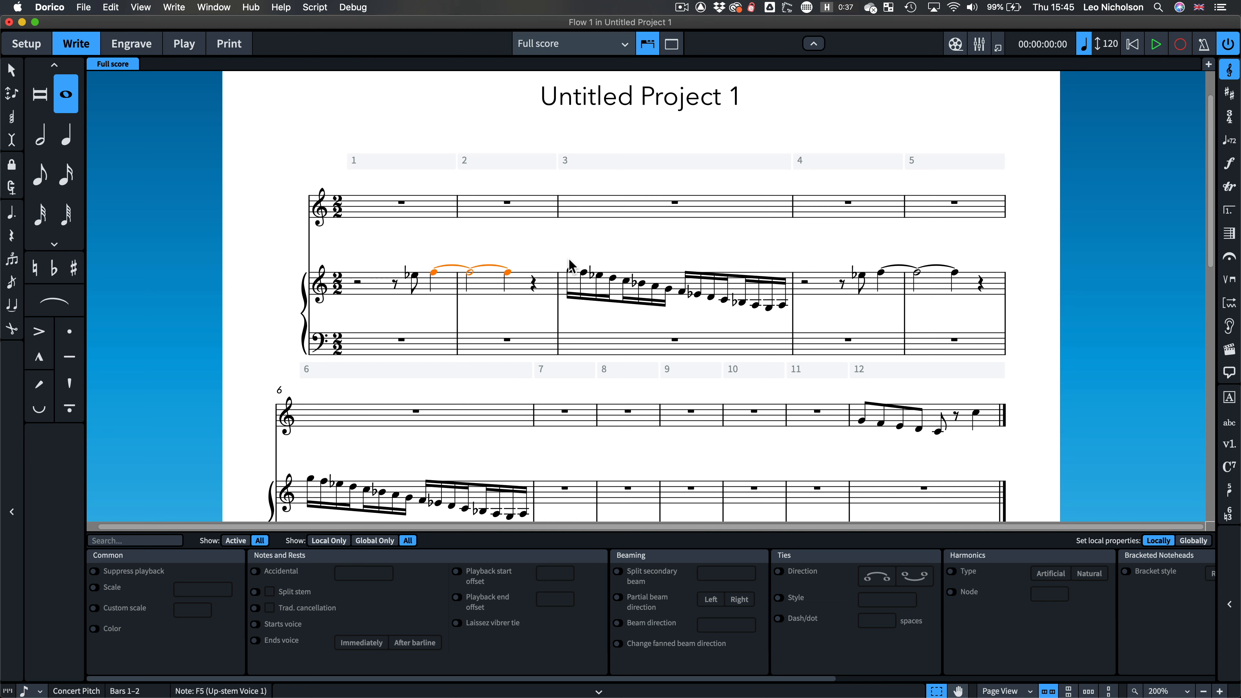
Step: Toggle the Common/Cut common display on the opening 2/2 time signature
click(336, 286)
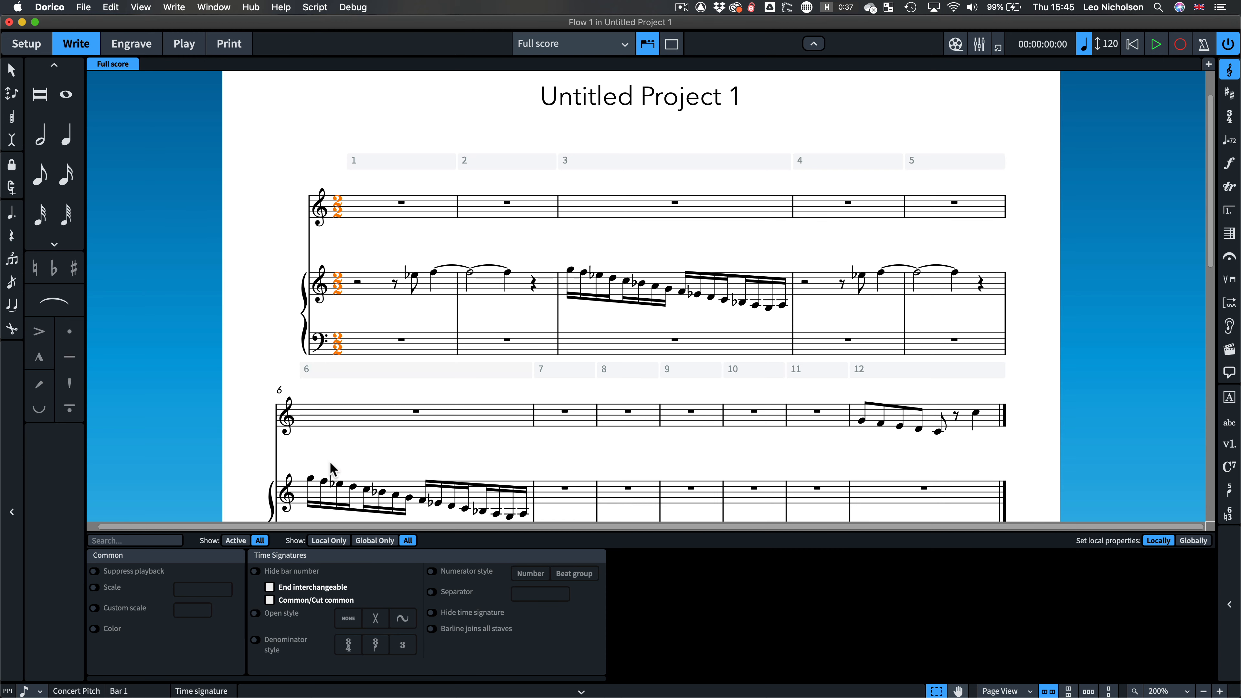
click(270, 600)
click(270, 601)
click(270, 600)
Step: Change the opening time signature to 4/4
key(shift+m)
text(4/4)
key(Return)
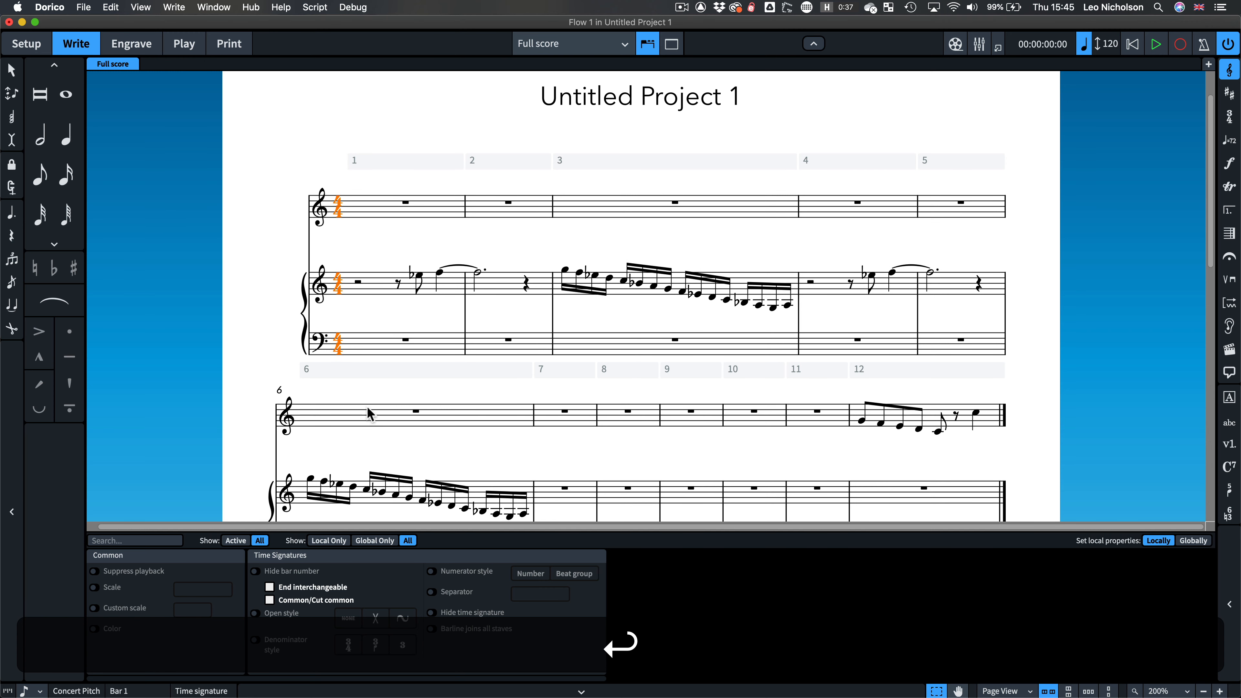
Step: Toggle the common-time symbol on and off for the opening 4/4 time signature
click(270, 601)
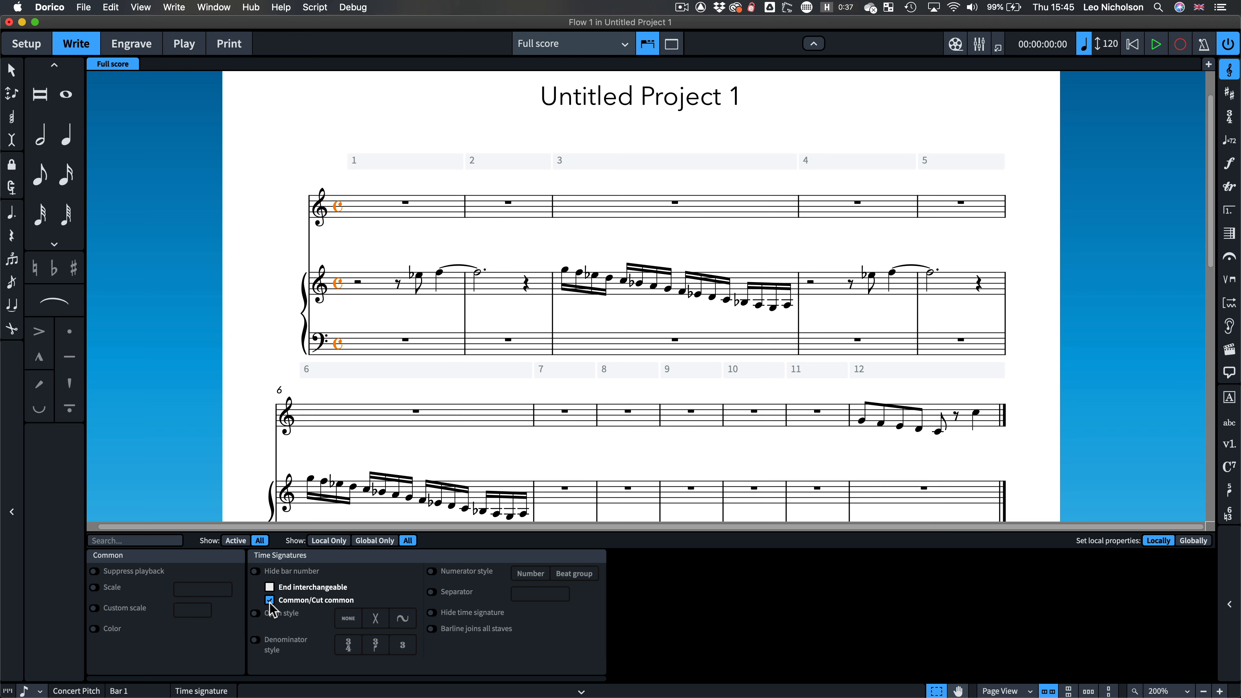
click(270, 600)
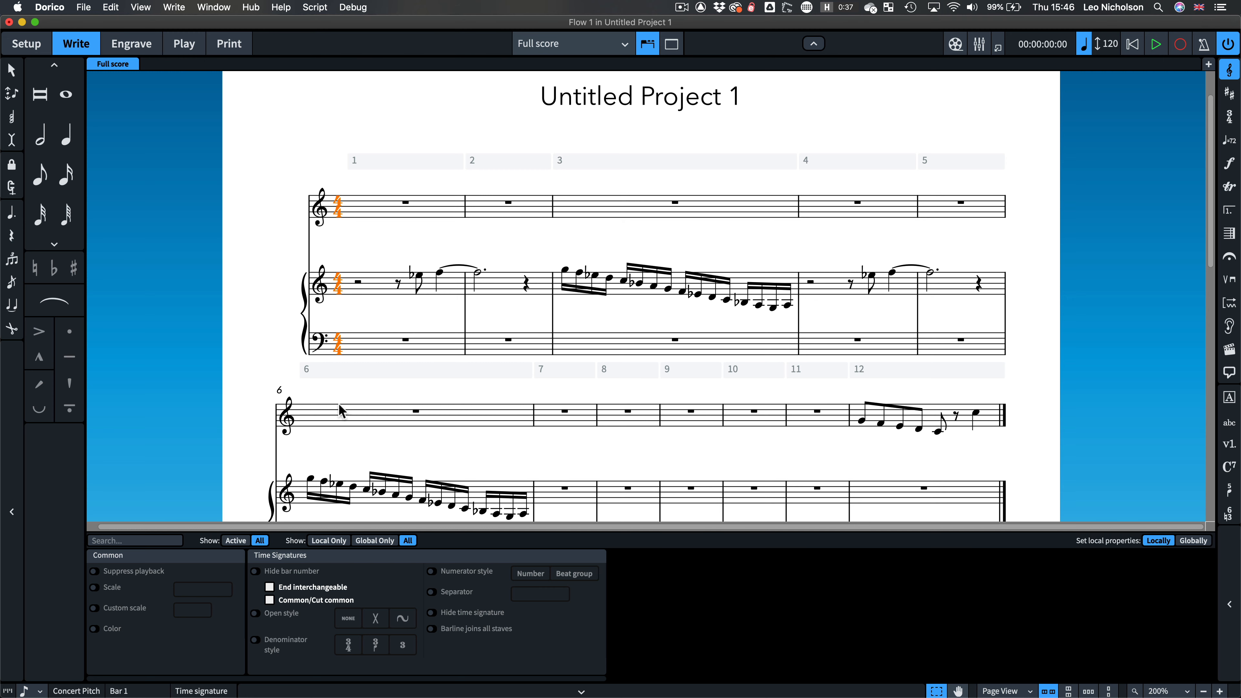
click(270, 600)
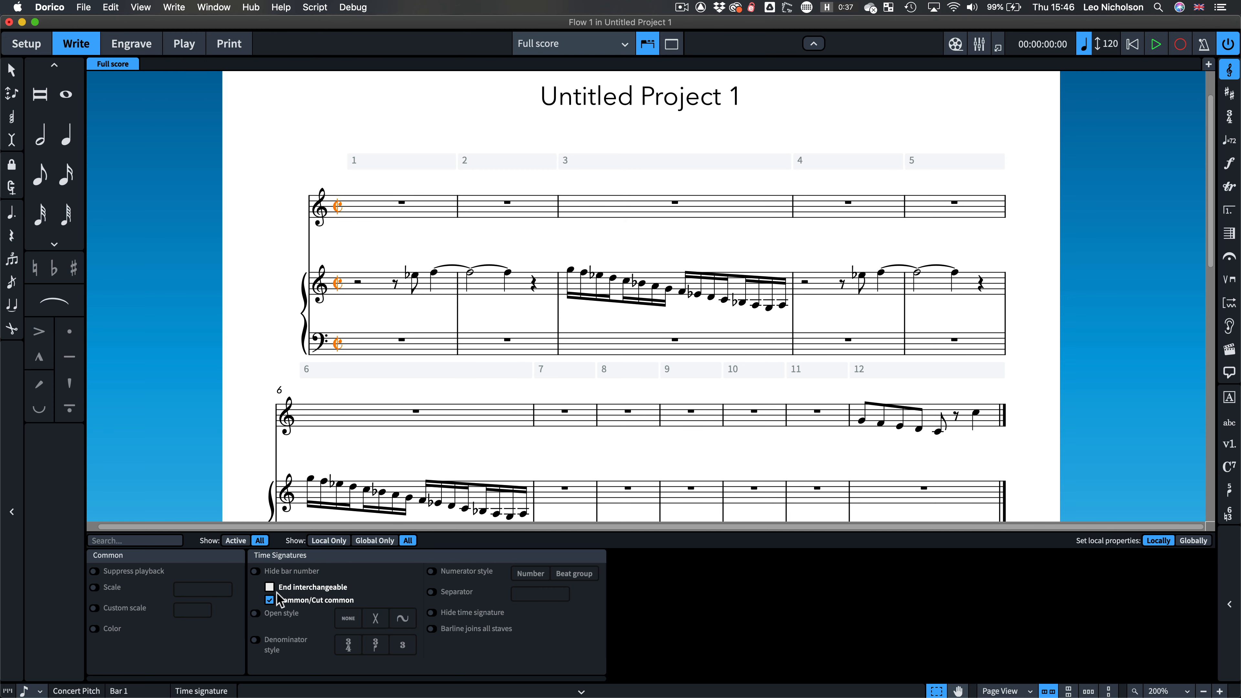
click(271, 602)
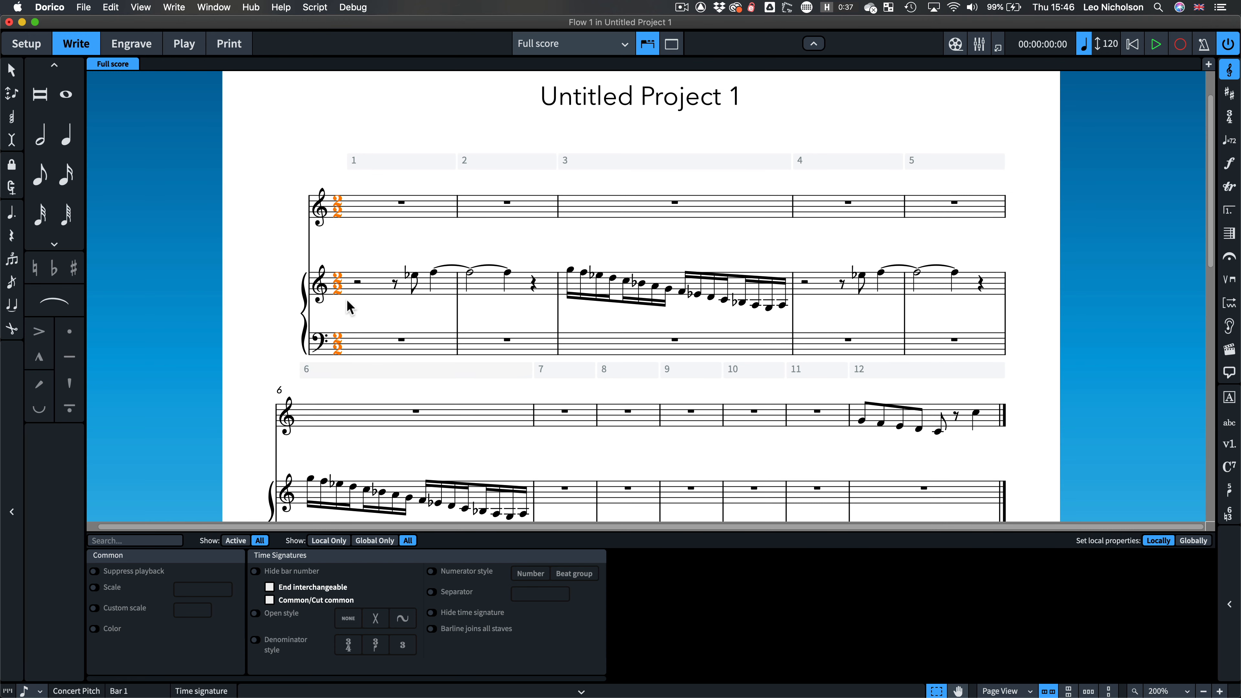
Step: Open the Edit Music Symbol dialog for the Common time time-signature symbol
click(131, 44)
click(188, 7)
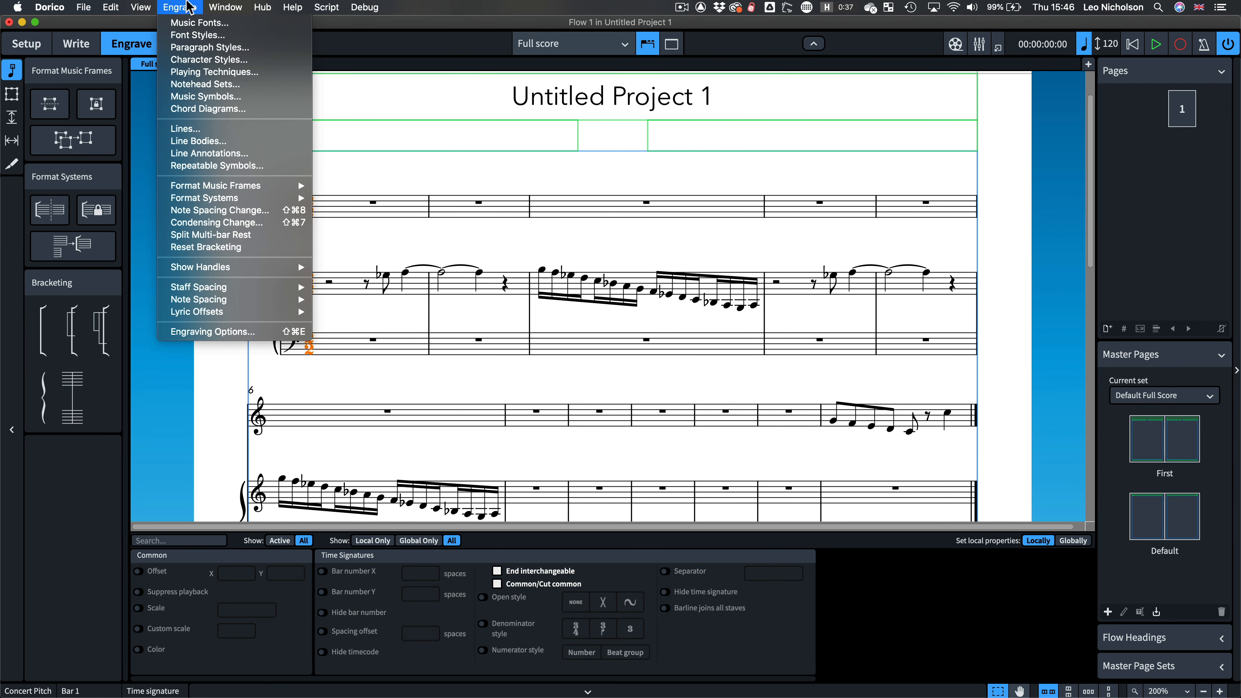
click(241, 99)
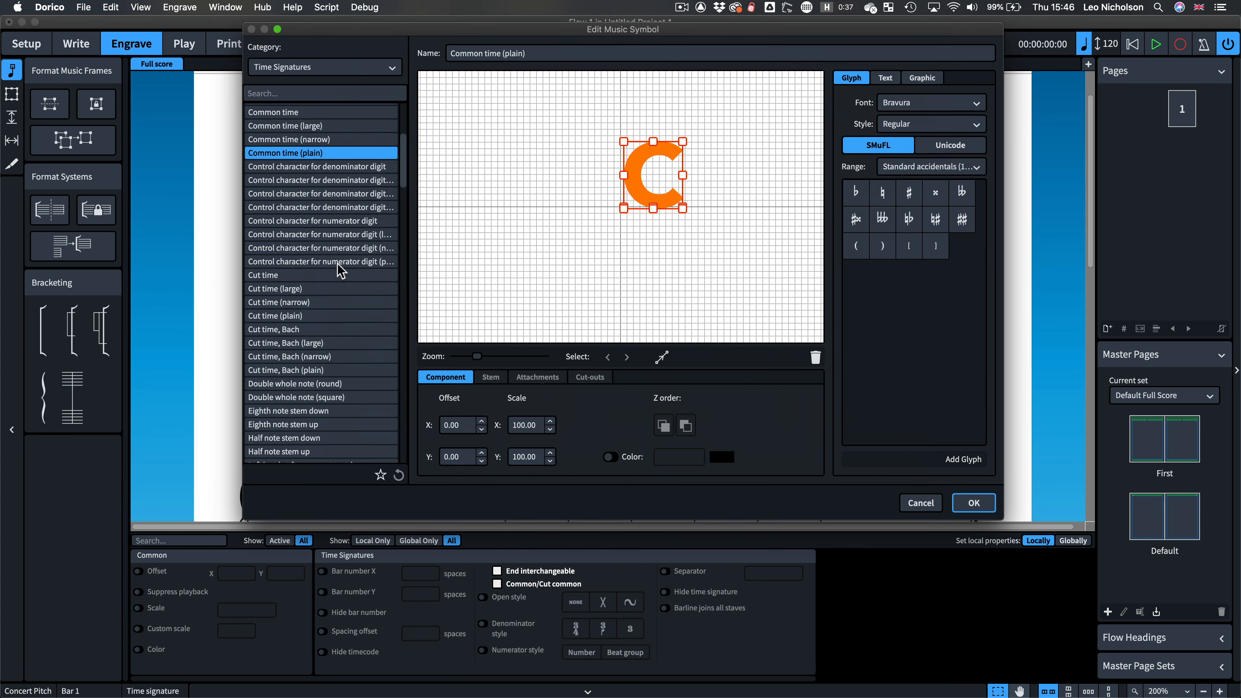
click(307, 275)
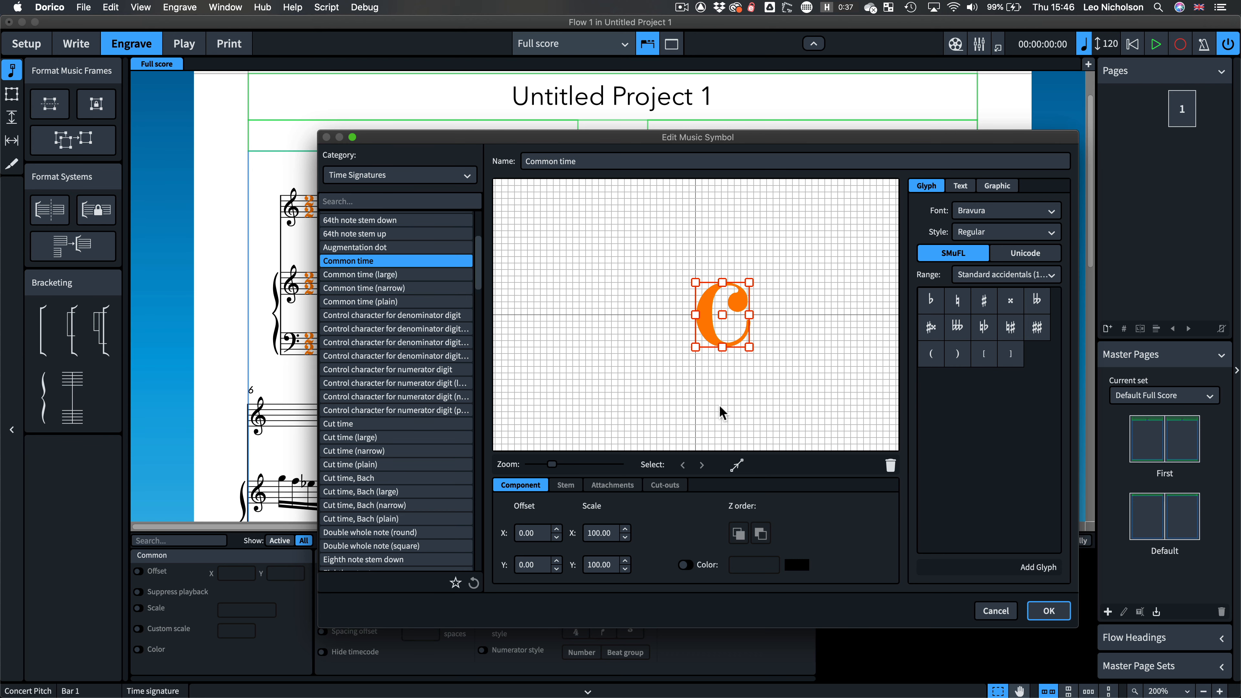
Step: Replace the Common time symbol's glyph with the cut-time glyph from the Time signatures range
click(890, 465)
click(999, 276)
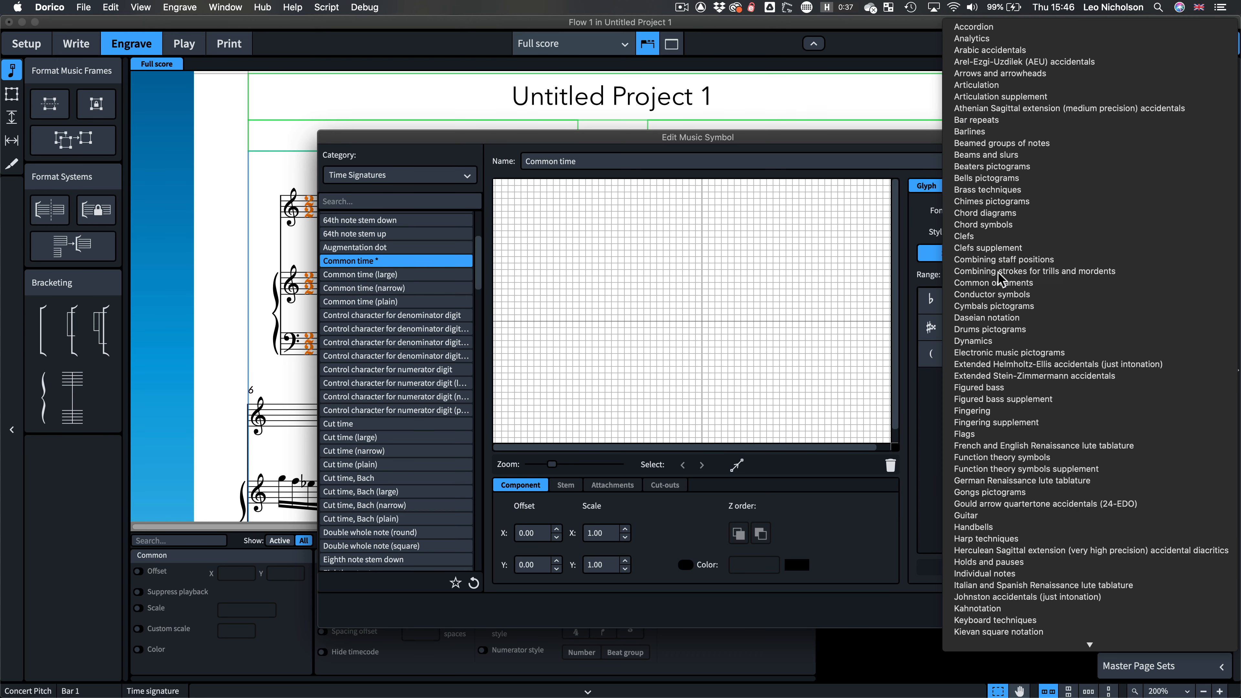
scroll(1010, 450, down, 3)
key(r)
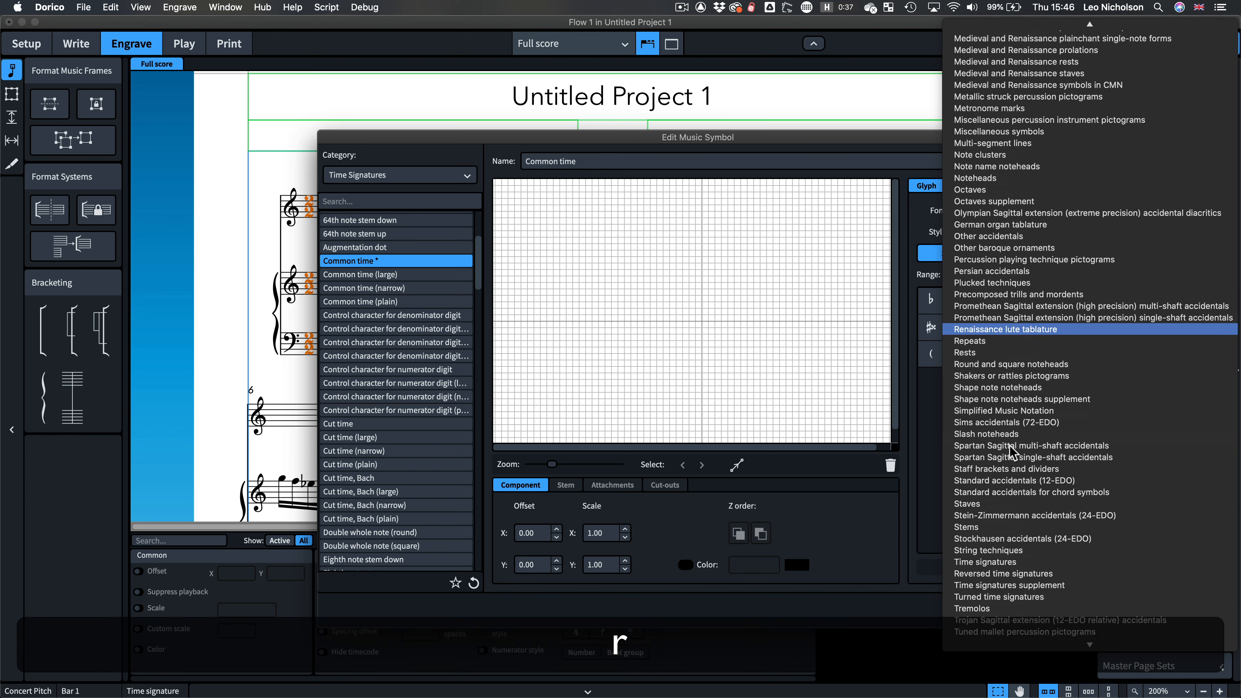
key(t)
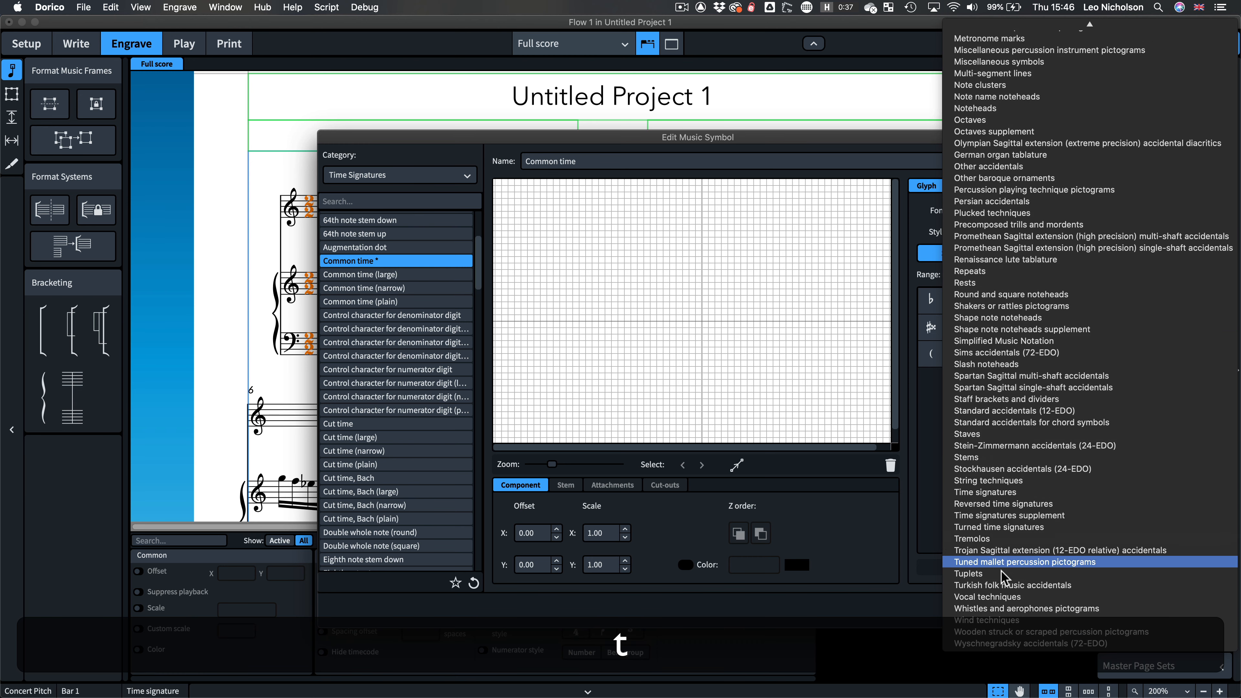
click(1013, 481)
click(958, 353)
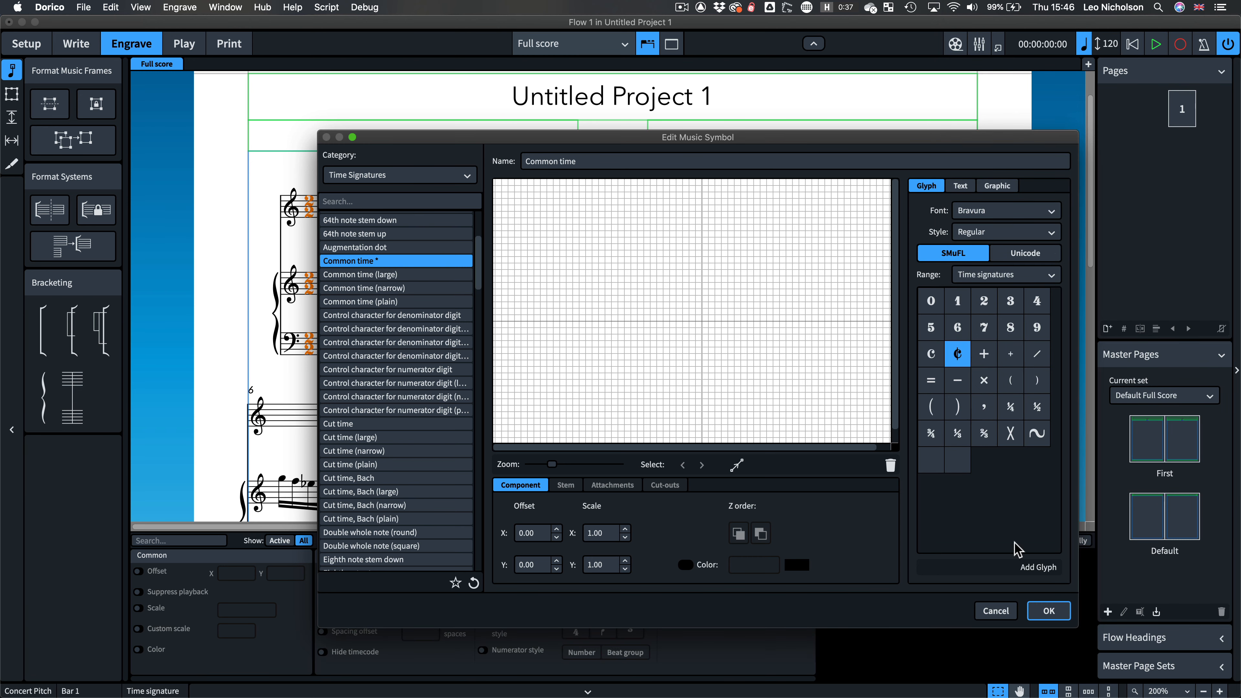
click(1036, 567)
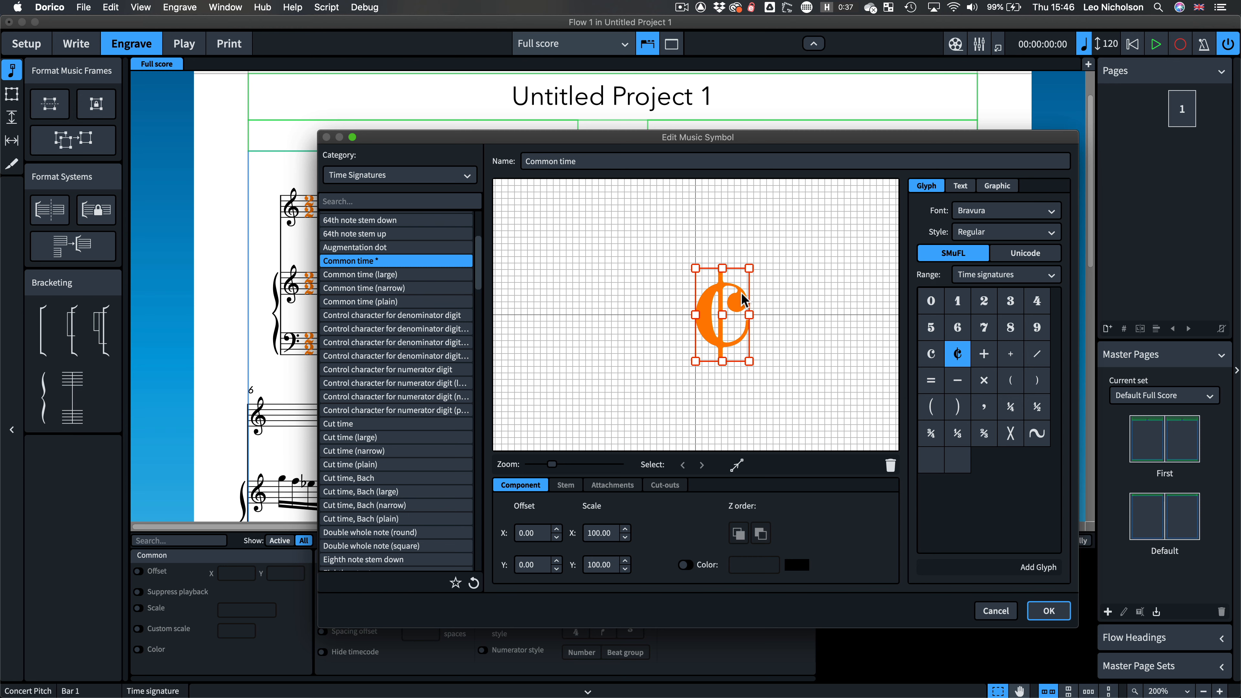
Step: Close the Edit Music Symbol dialog, keeping the redesigned Common time symbol
click(337, 424)
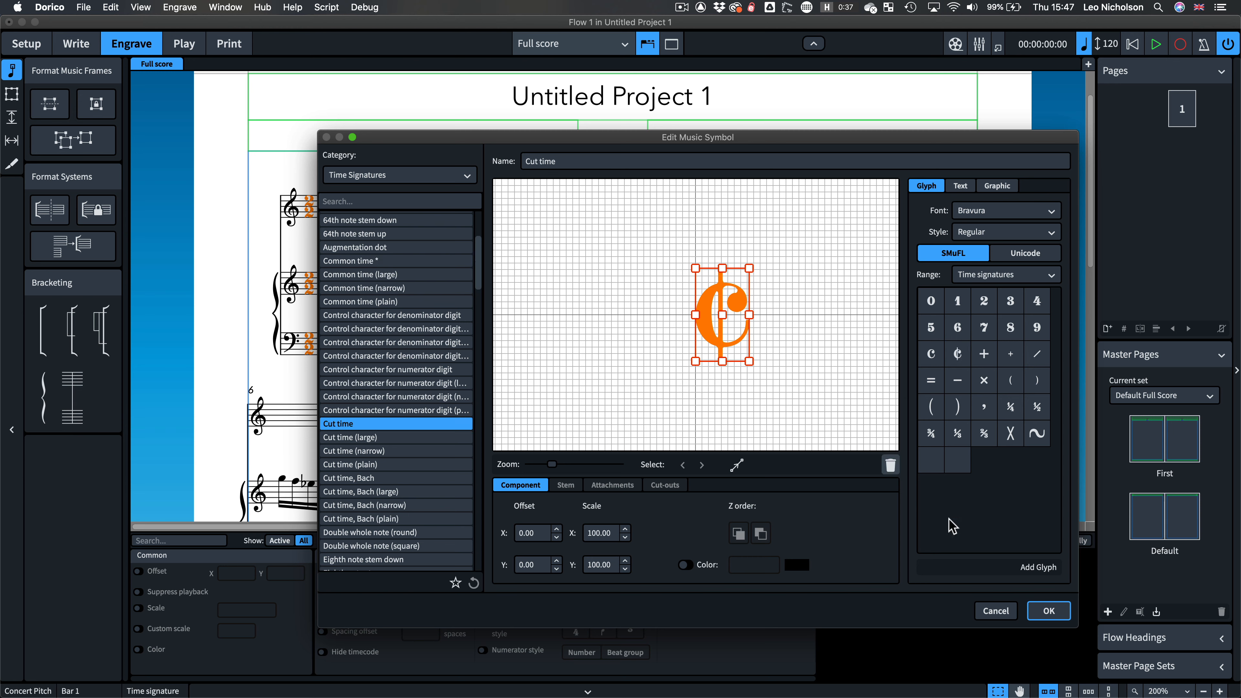
click(1045, 611)
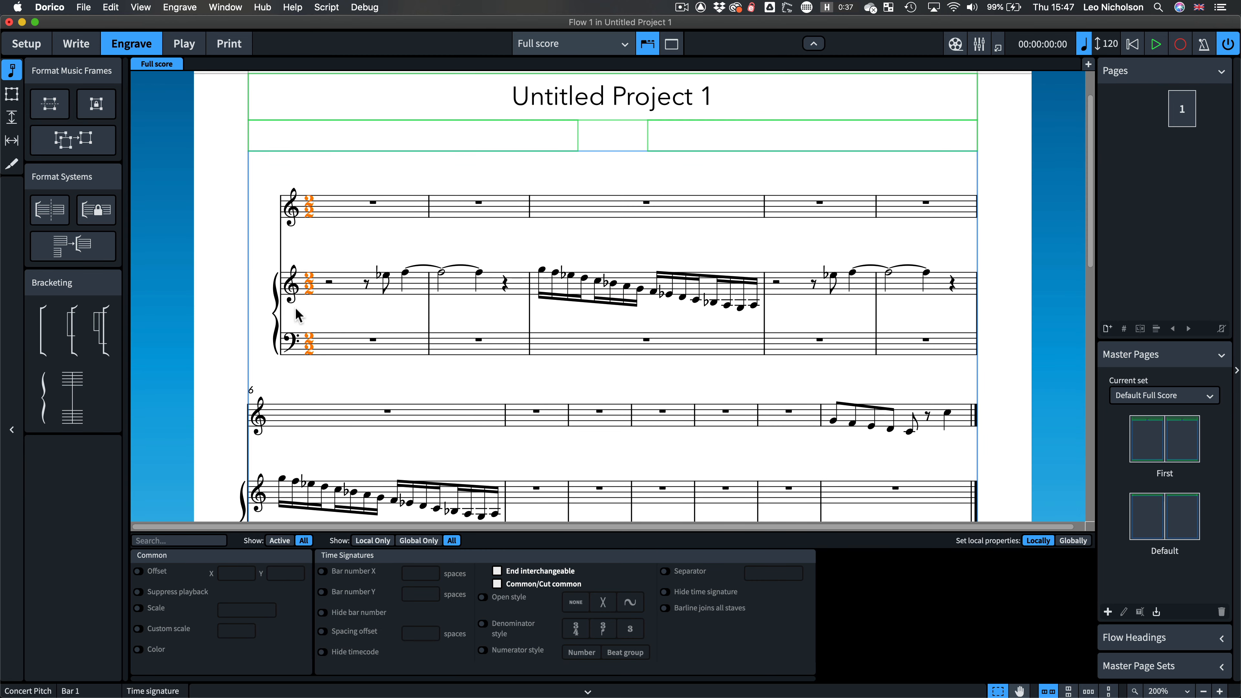
Step: Re-enter the opening time signature as 4/4
double_click(307, 292)
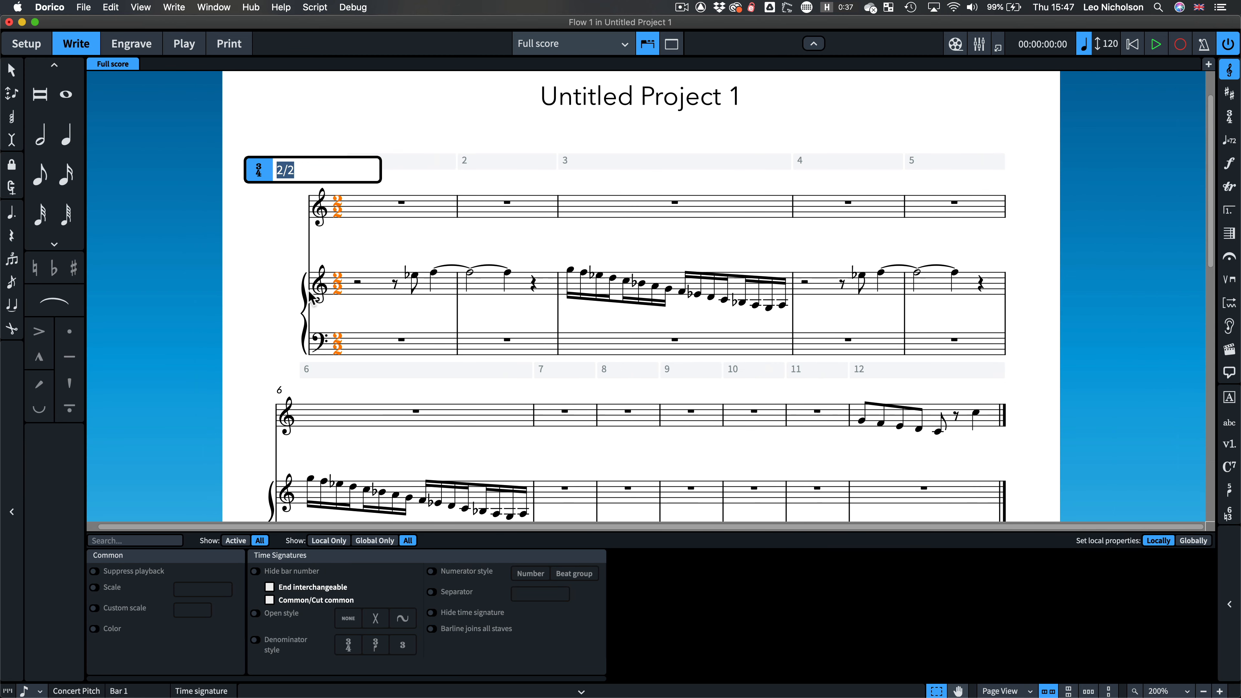
text(4)
key(Return)
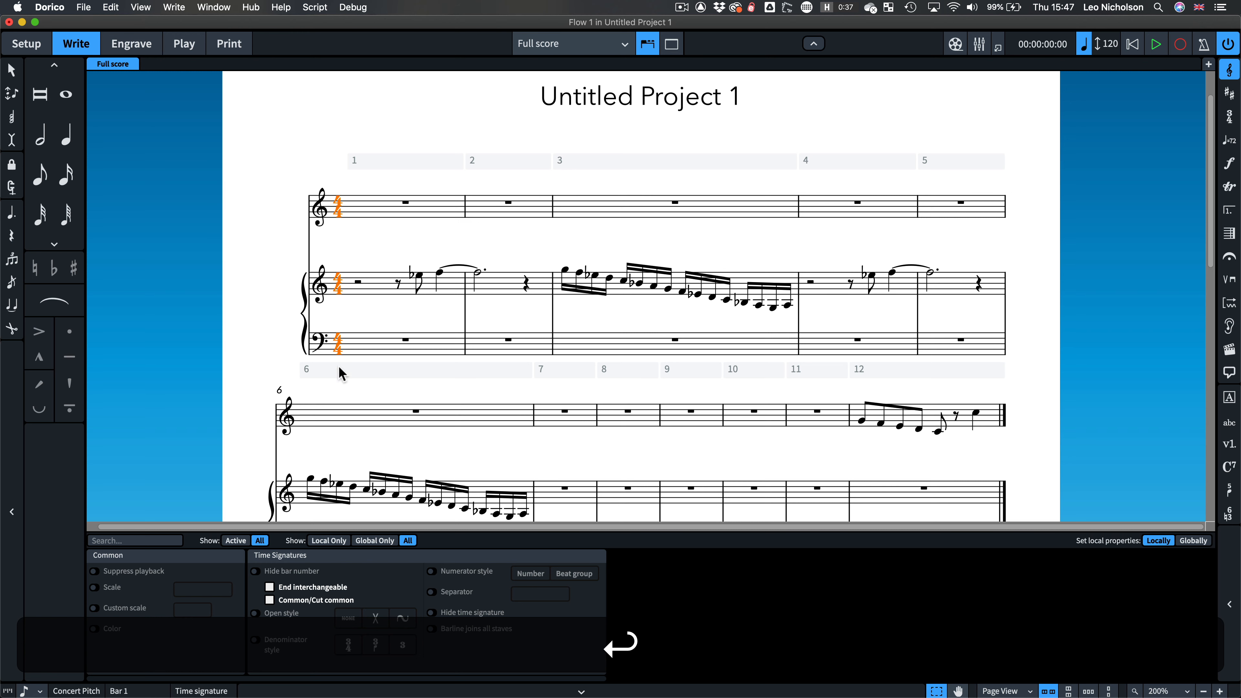
Step: Turn on common-time display for the opening time signature, then undo it
click(269, 600)
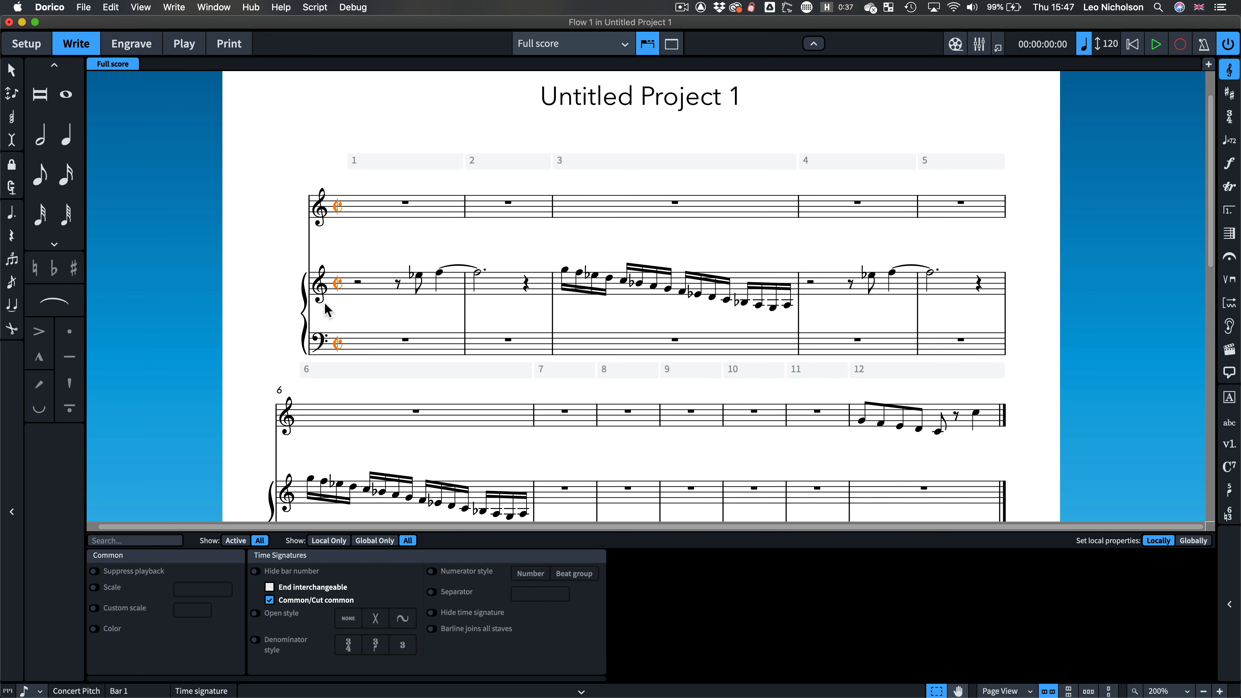
key(super+z)
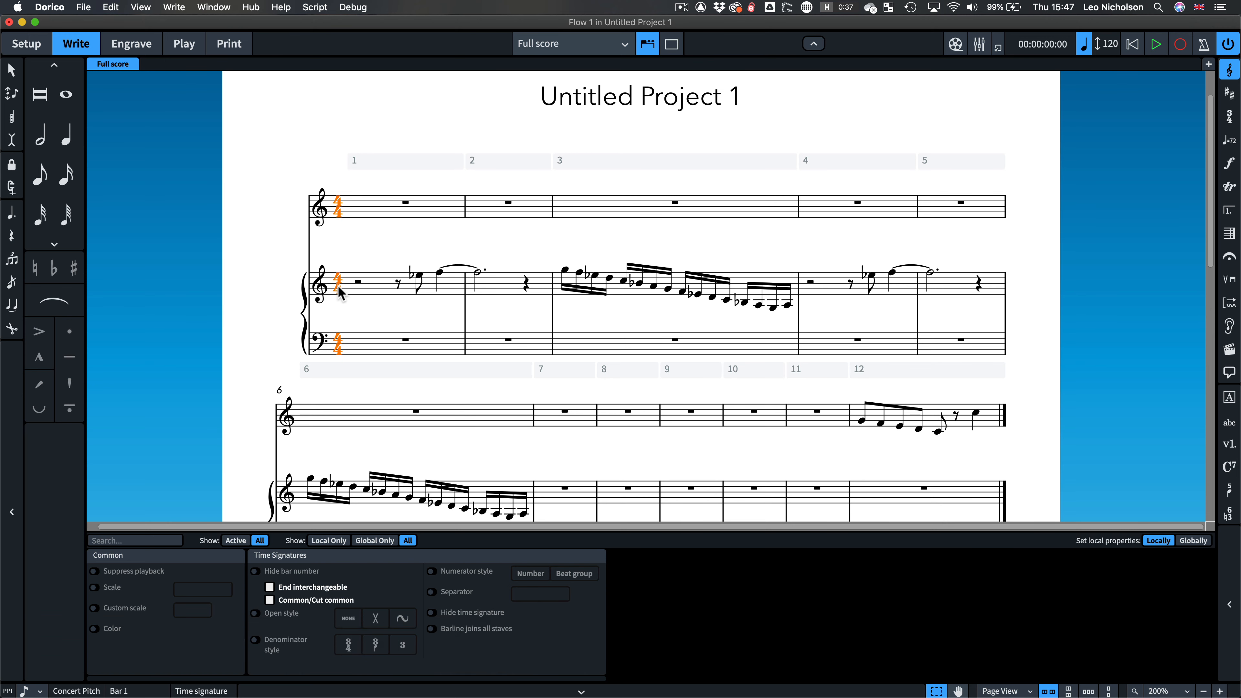
Step: Open the Edit Music Symbol dialog for the Common time symbol and delete its existing glyph
click(139, 49)
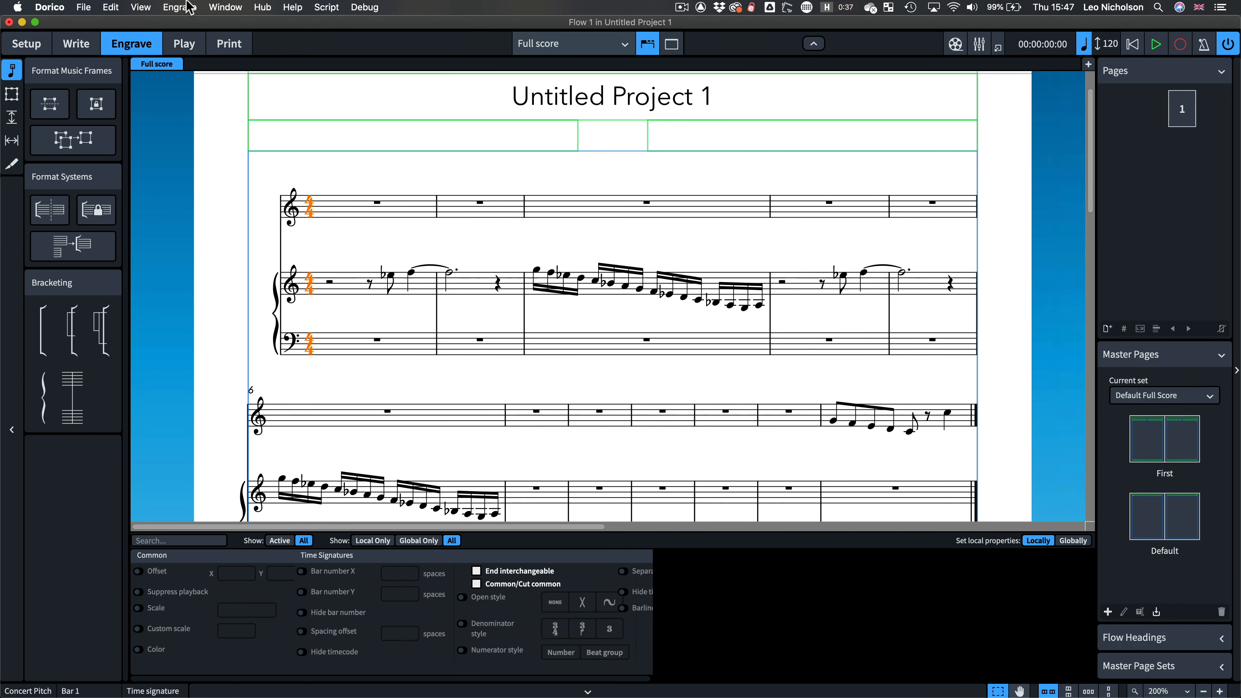
click(179, 7)
click(240, 97)
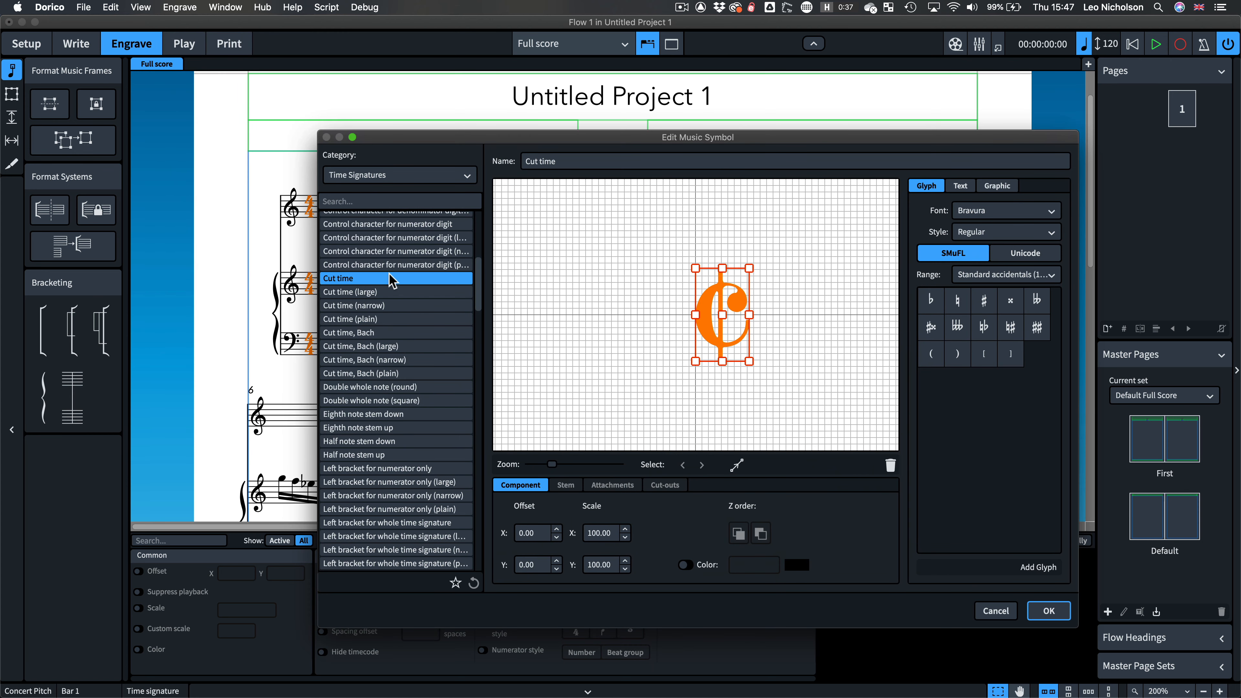
scroll(381, 276, up, 3)
click(377, 238)
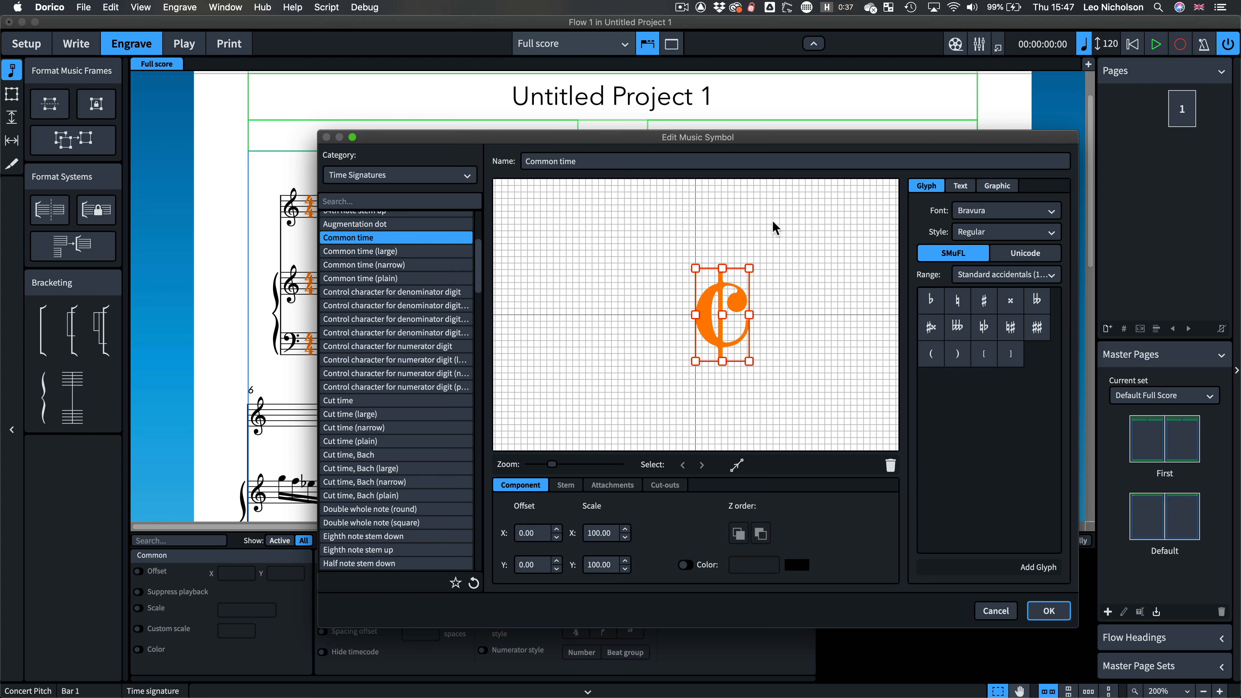
click(890, 465)
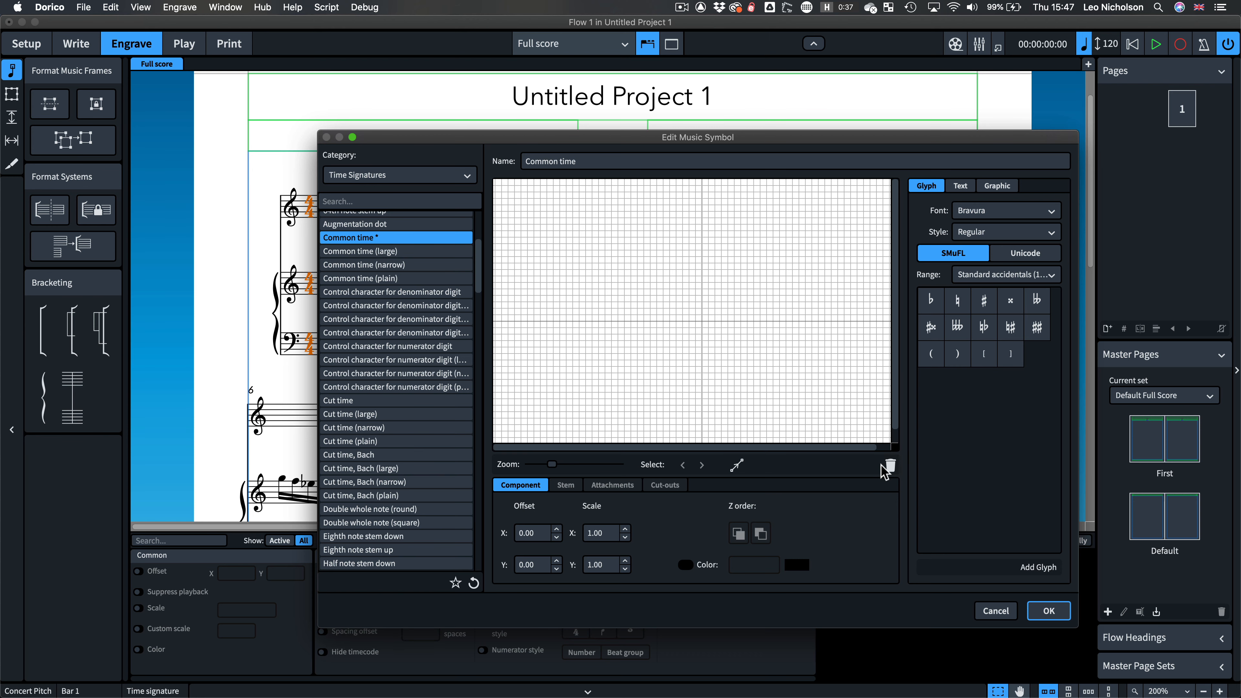
Step: Add two 2 glyphs from the Time signatures range to the Common time symbol
click(999, 275)
scroll(996, 279, down, 10)
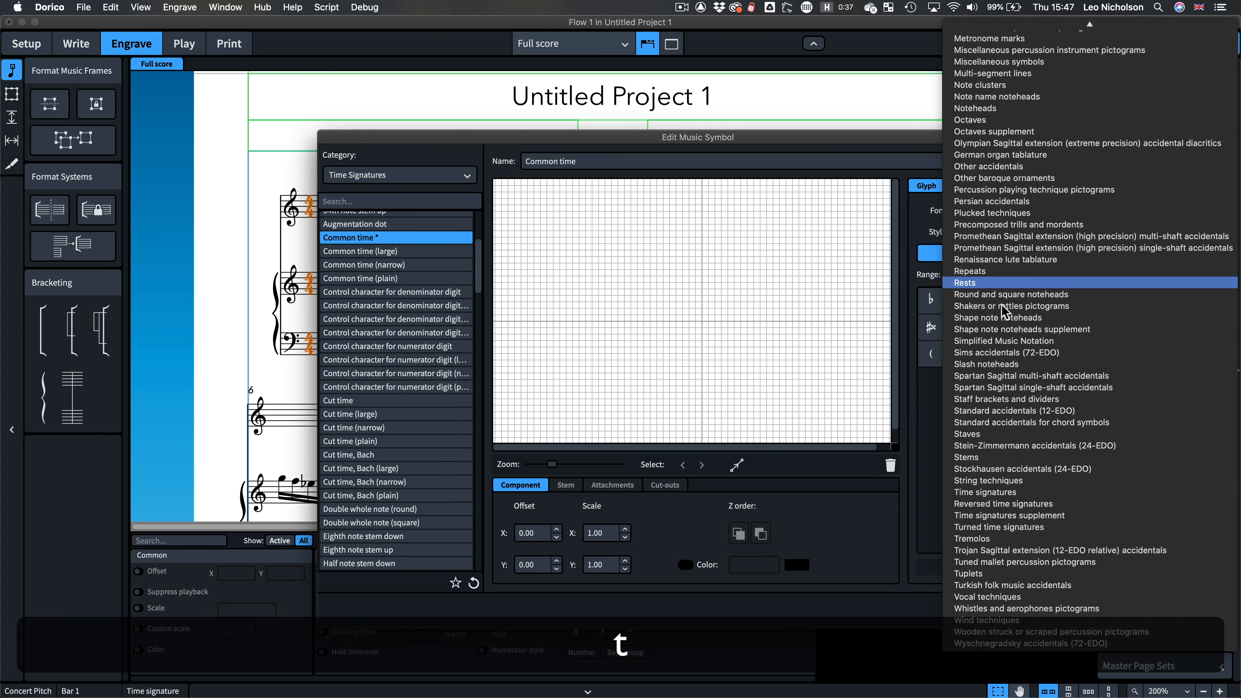
click(1020, 495)
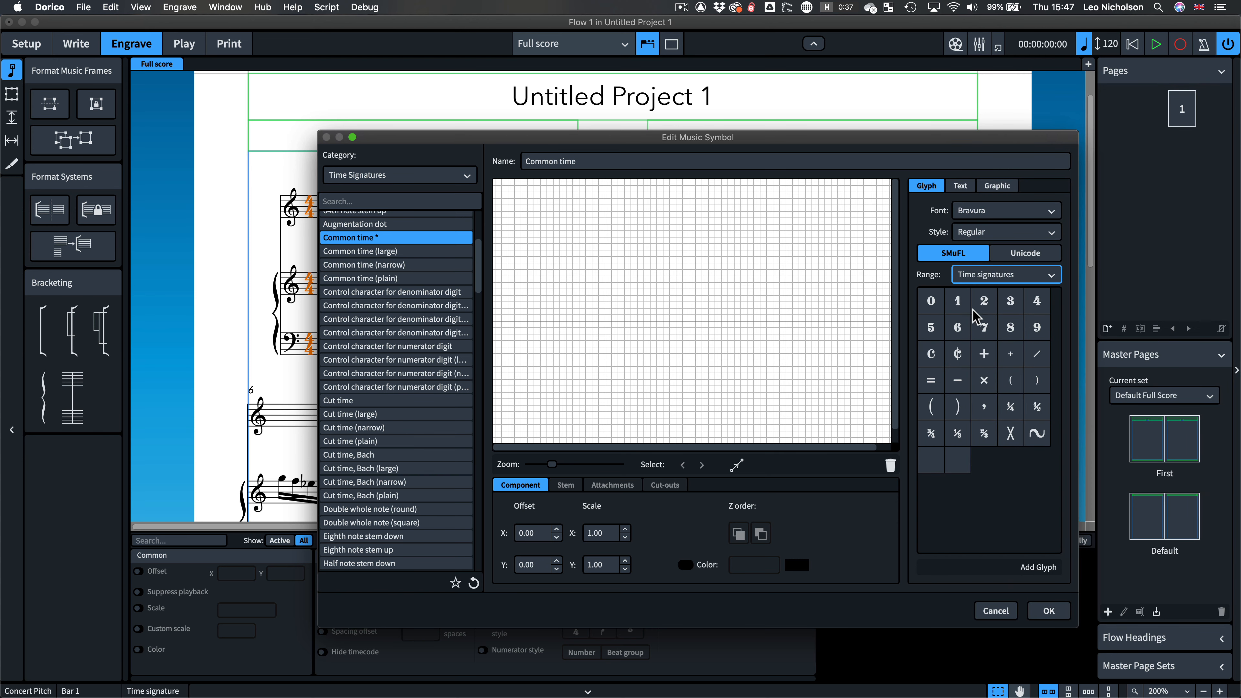
click(981, 307)
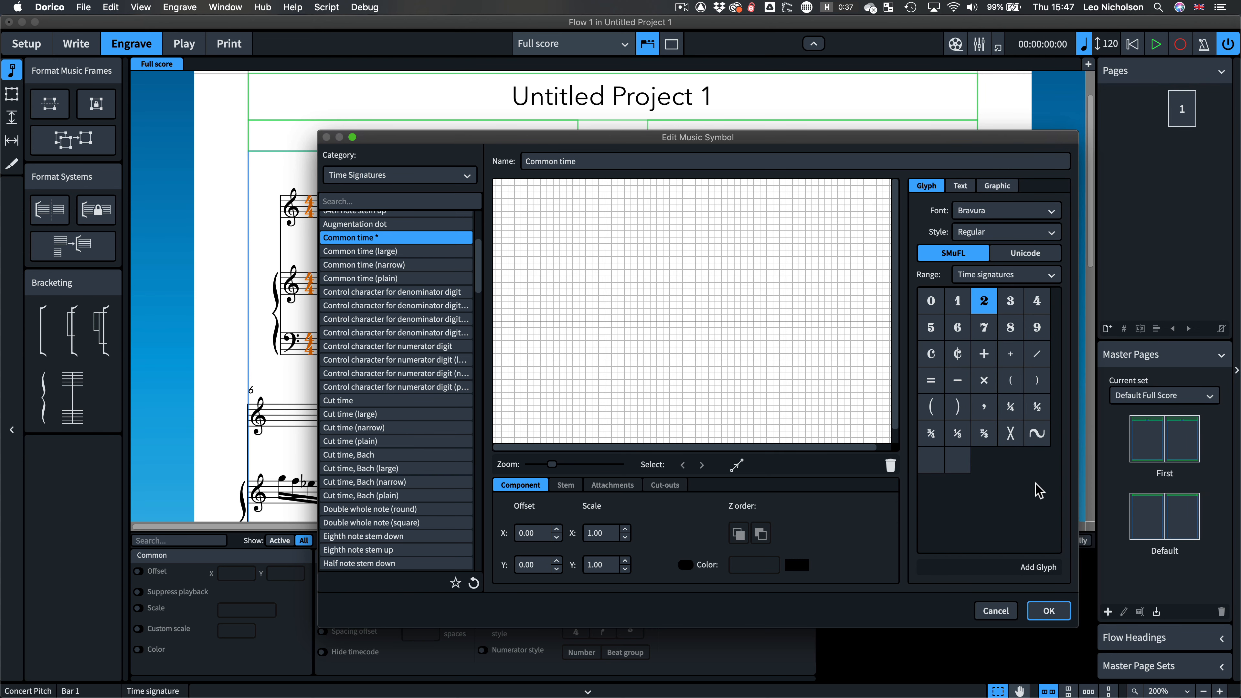
click(1038, 567)
Step: Move one 2 below the other, to an offset of about -8.3 and -10.6, and confirm the dialog
drag(800, 303, 736, 363)
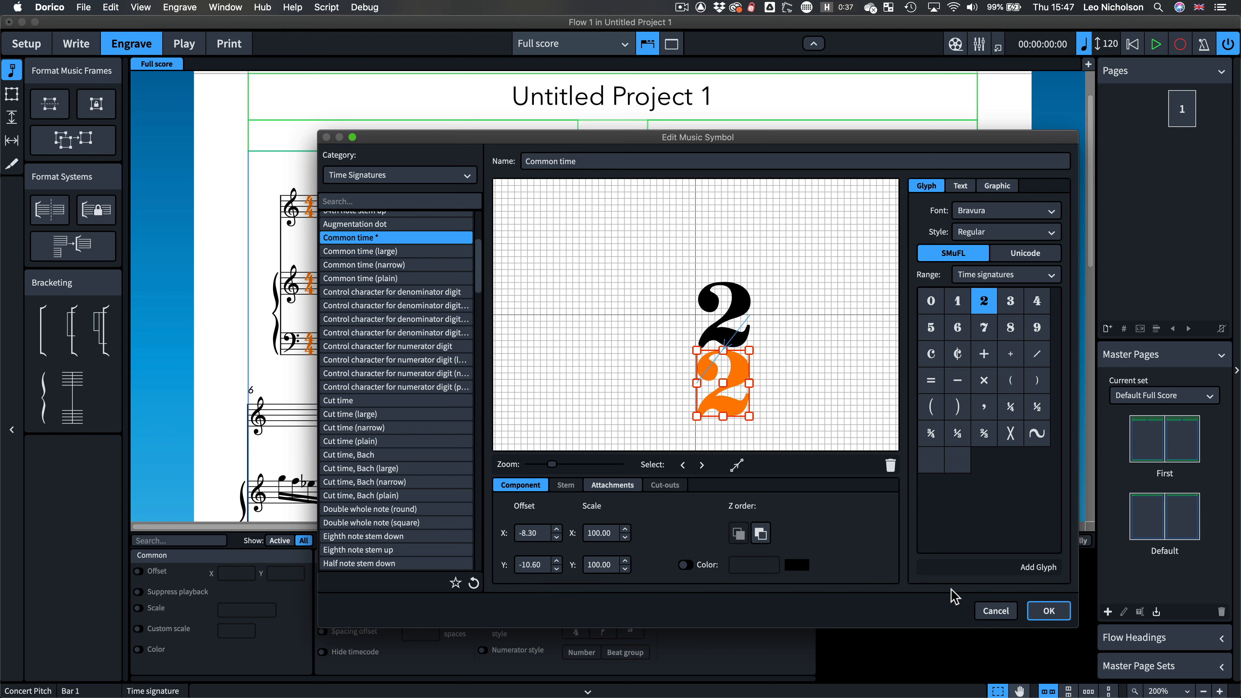
click(1046, 611)
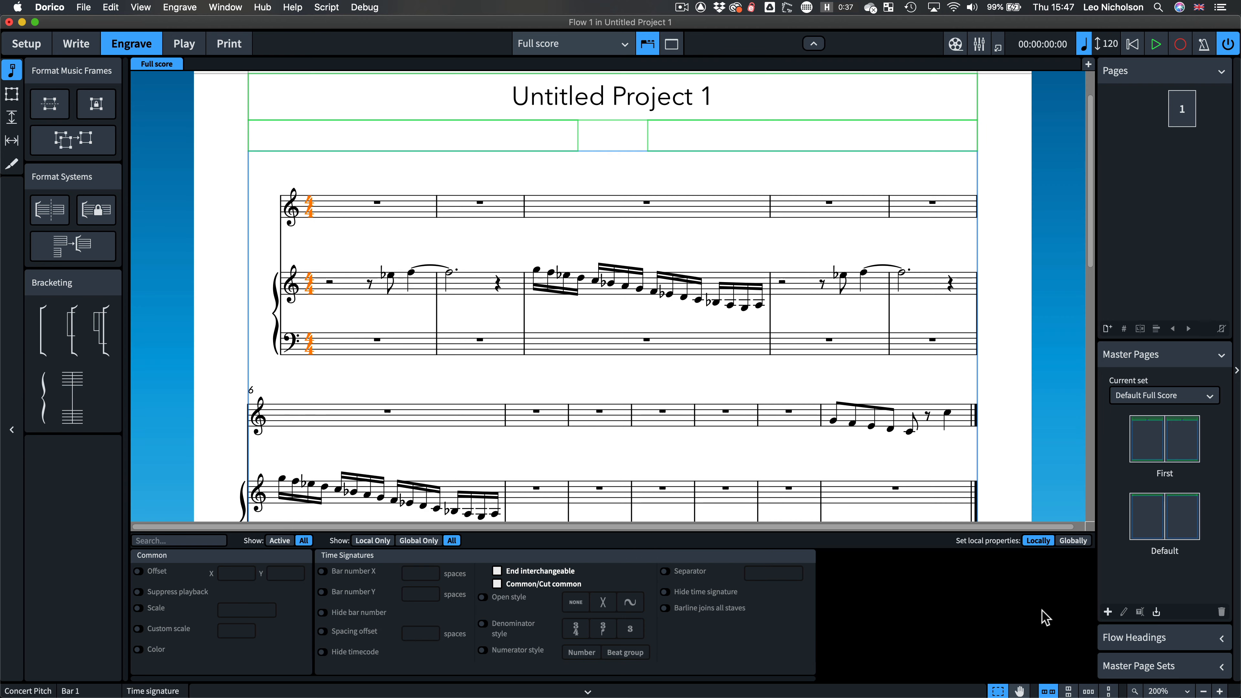
Step: Turn on common-time display for the opening 4/4 time signature
key(z)
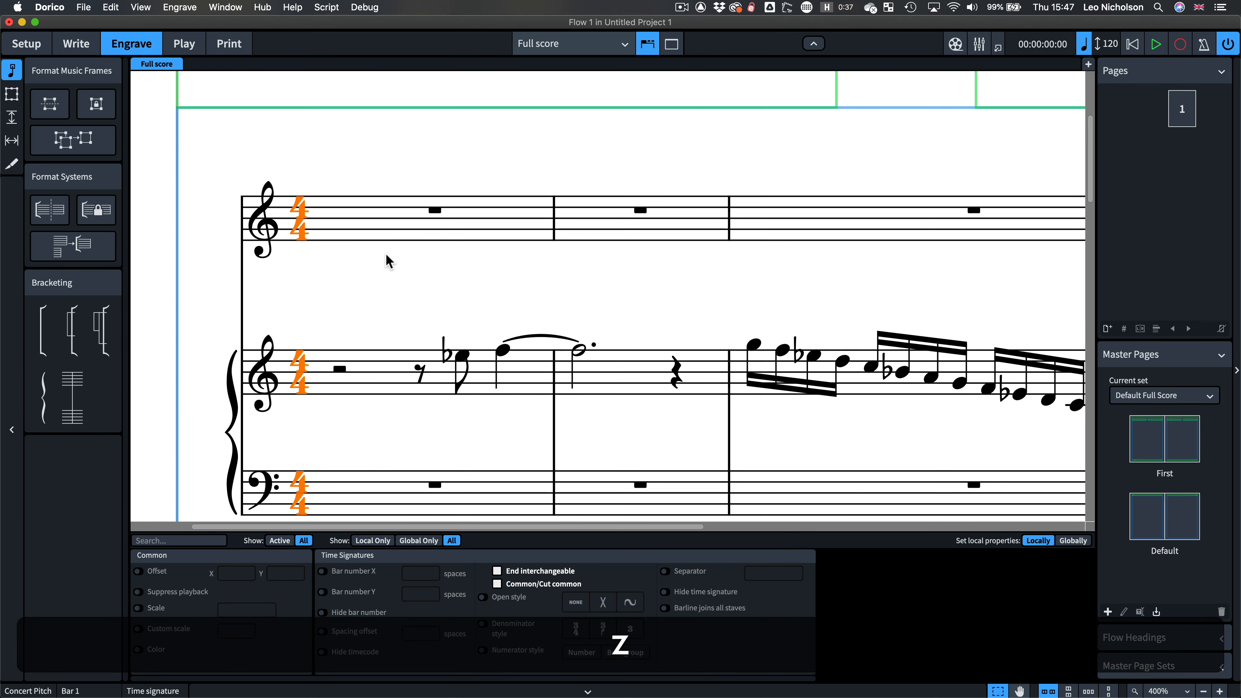
key(shift+z)
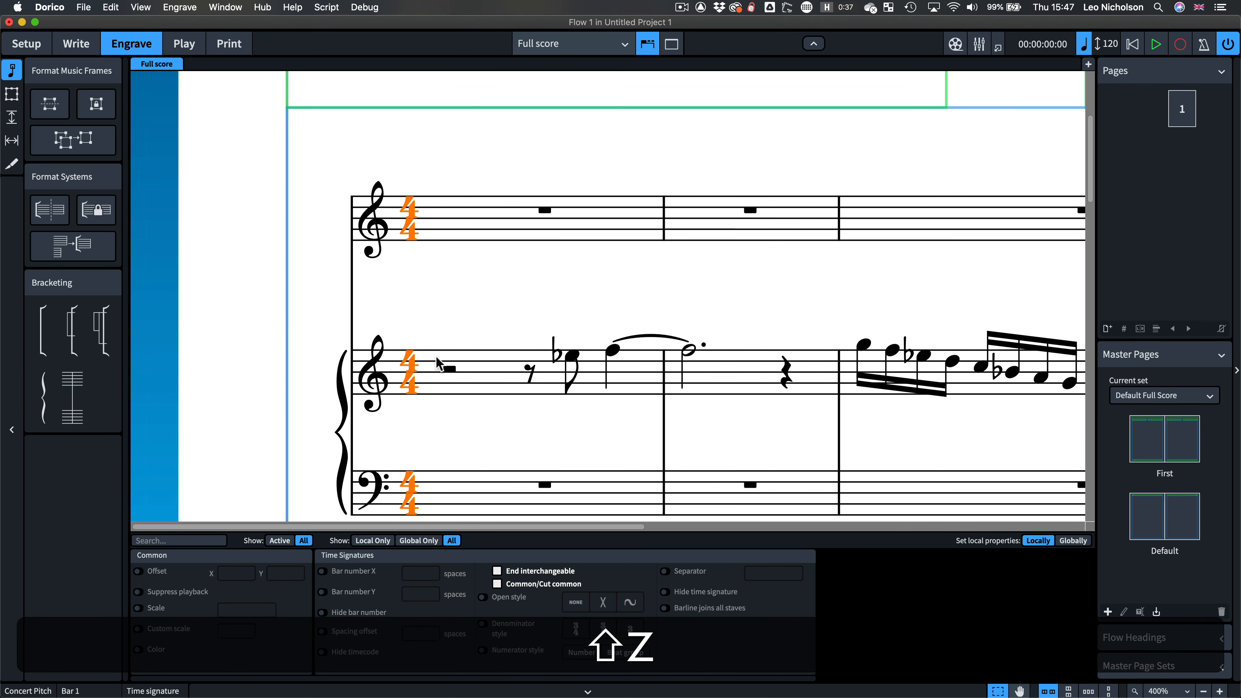
click(497, 584)
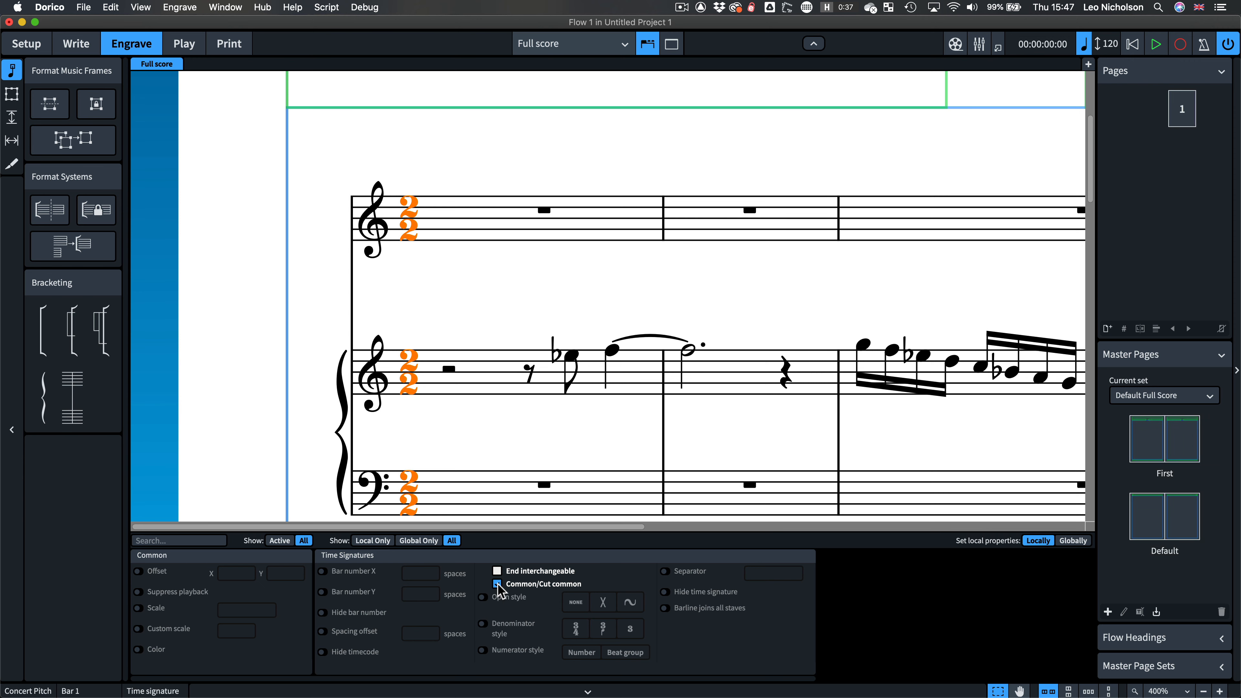
Step: Try setting time signatures to show once per bracket in the Layout Options, closing without applying
key(super+shift+l)
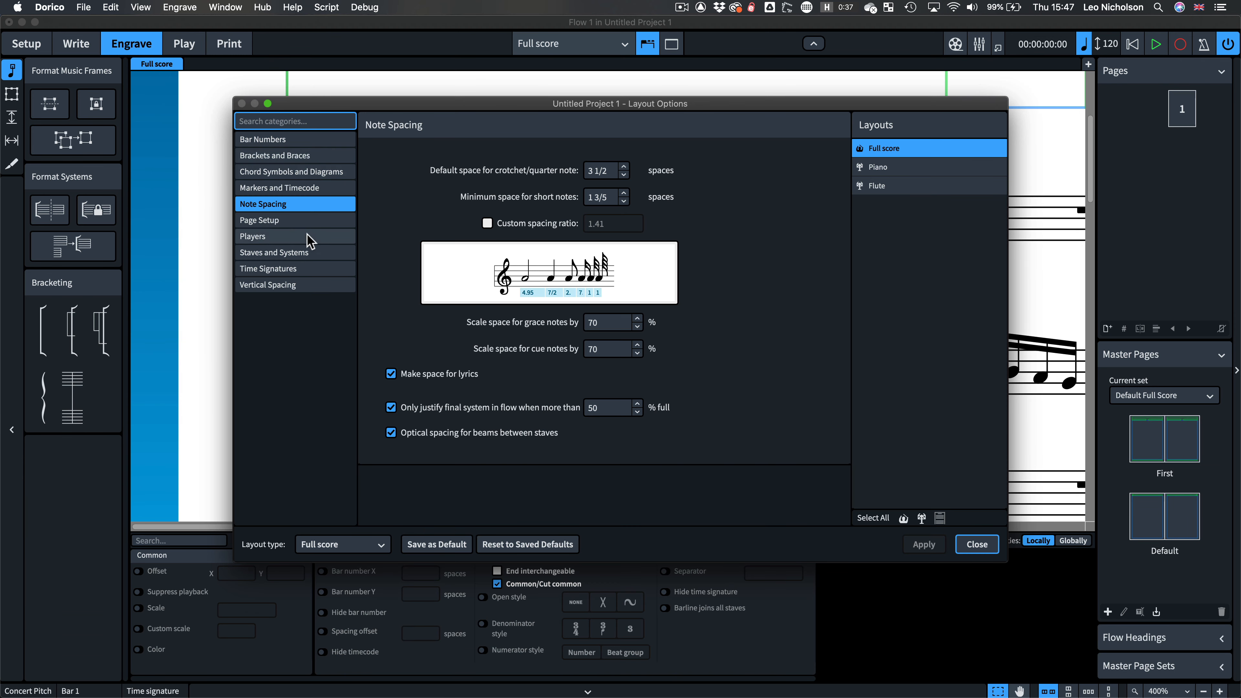
click(327, 269)
click(582, 353)
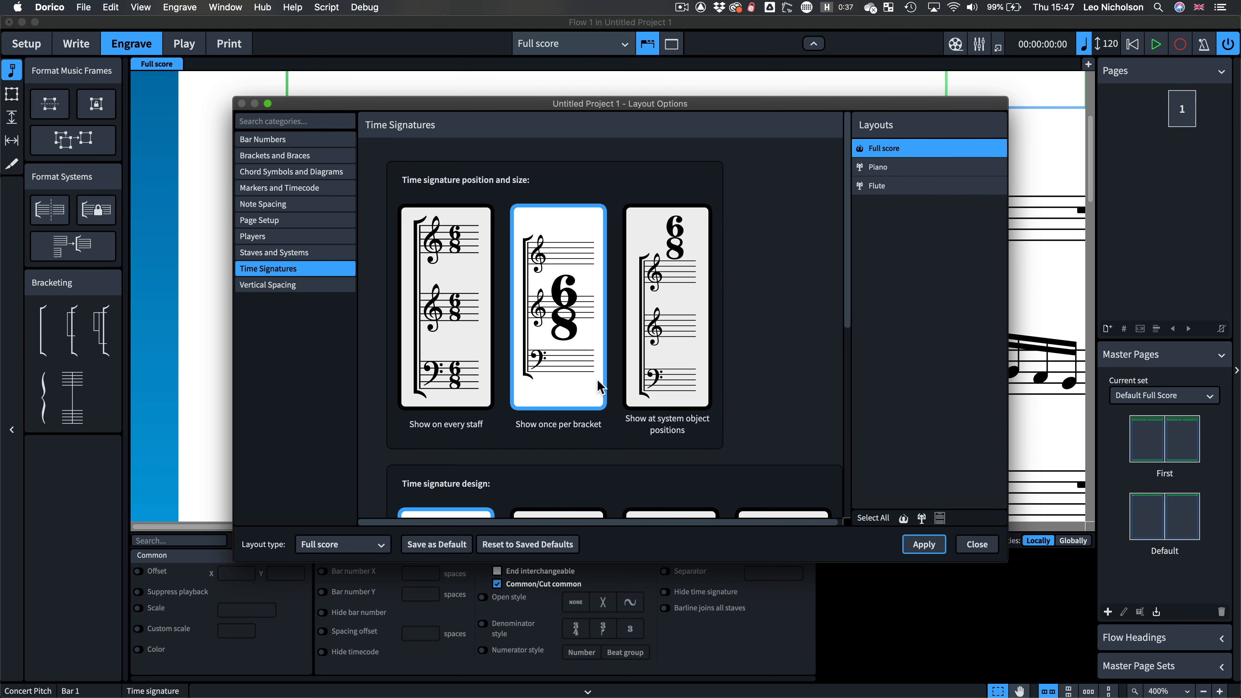
click(241, 103)
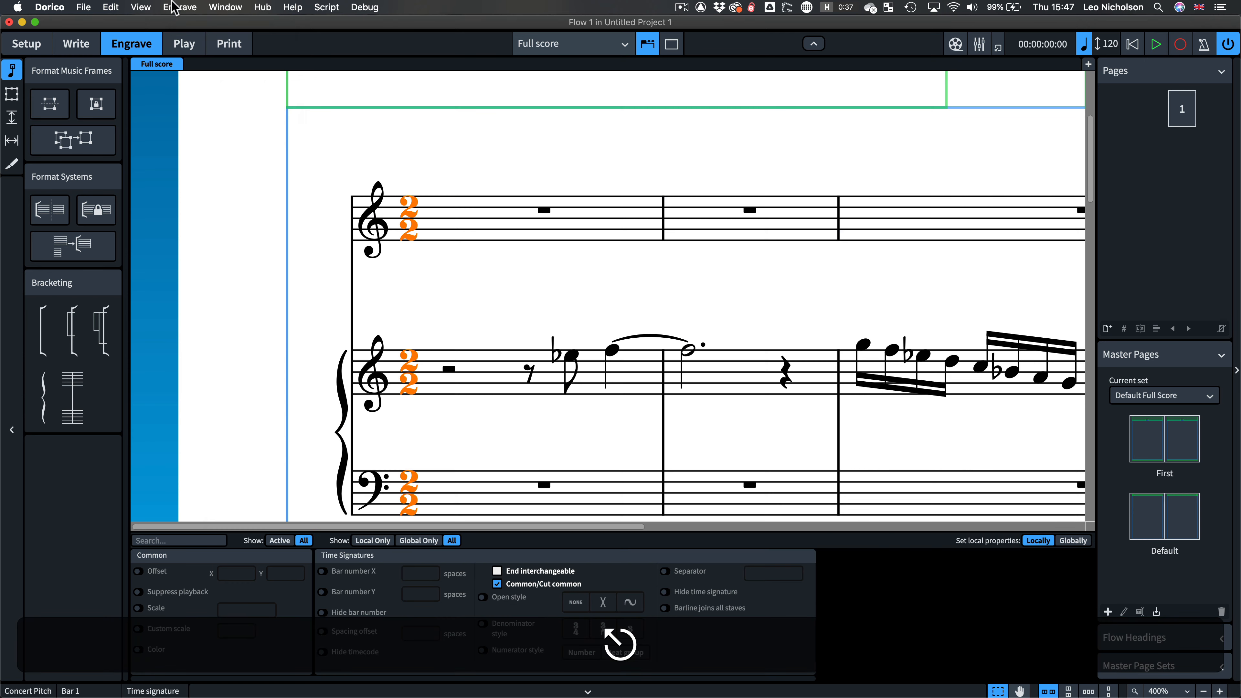
Step: Open Edit Music Symbols and examine the large, narrow and plain Common time variants
click(180, 7)
click(229, 95)
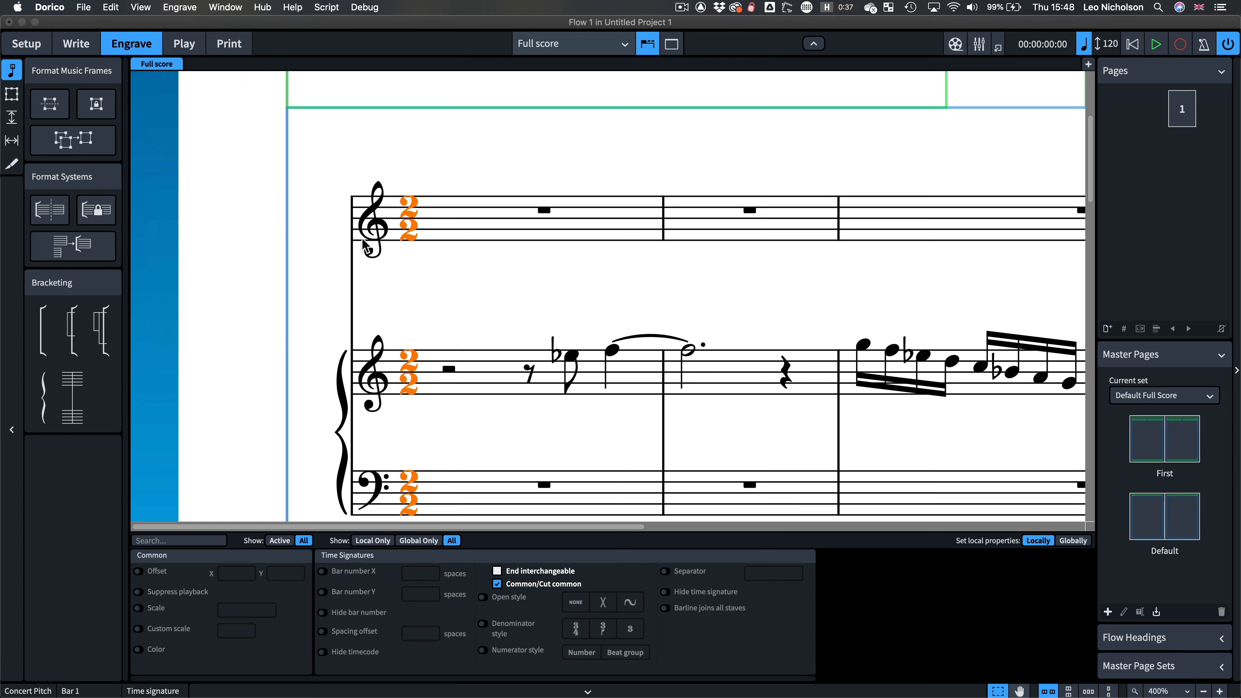
click(416, 268)
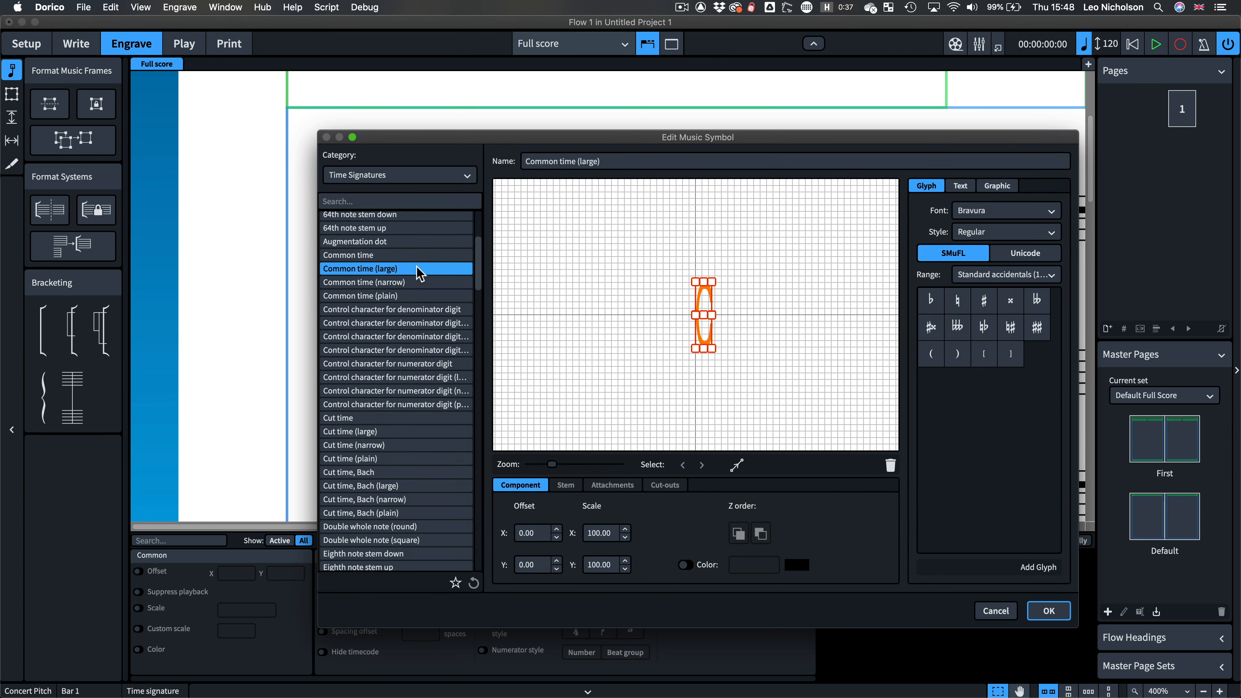
click(404, 281)
click(402, 295)
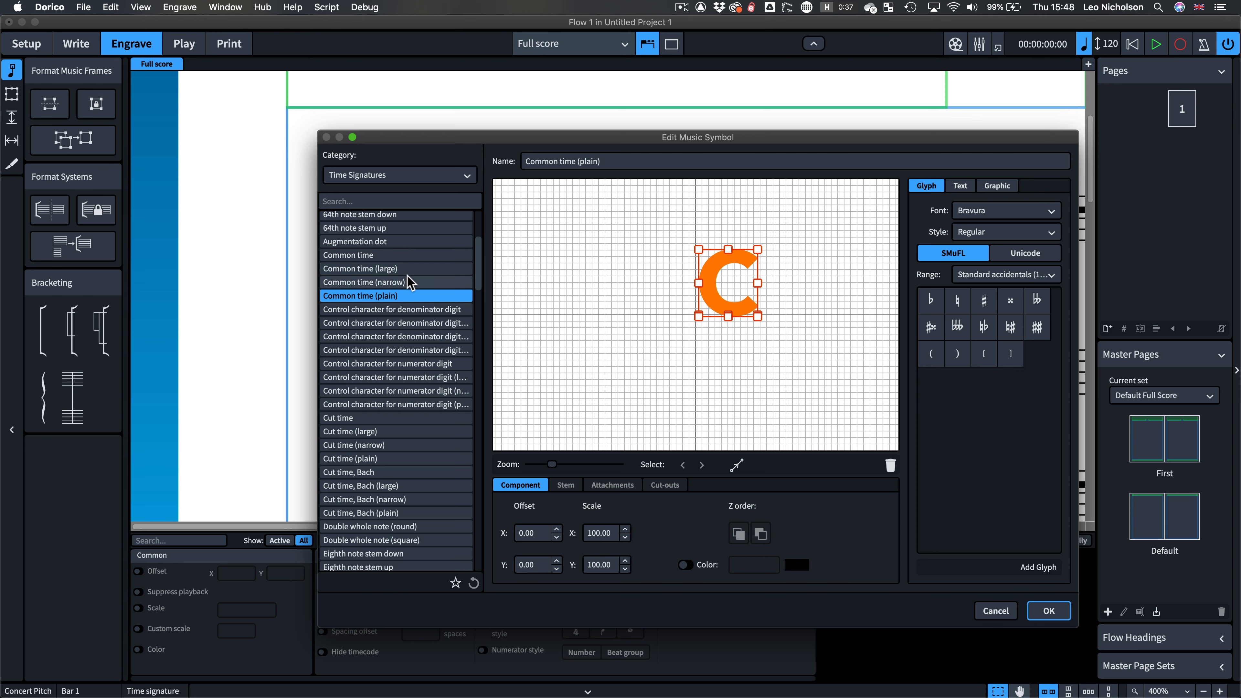
click(405, 268)
click(410, 281)
click(409, 294)
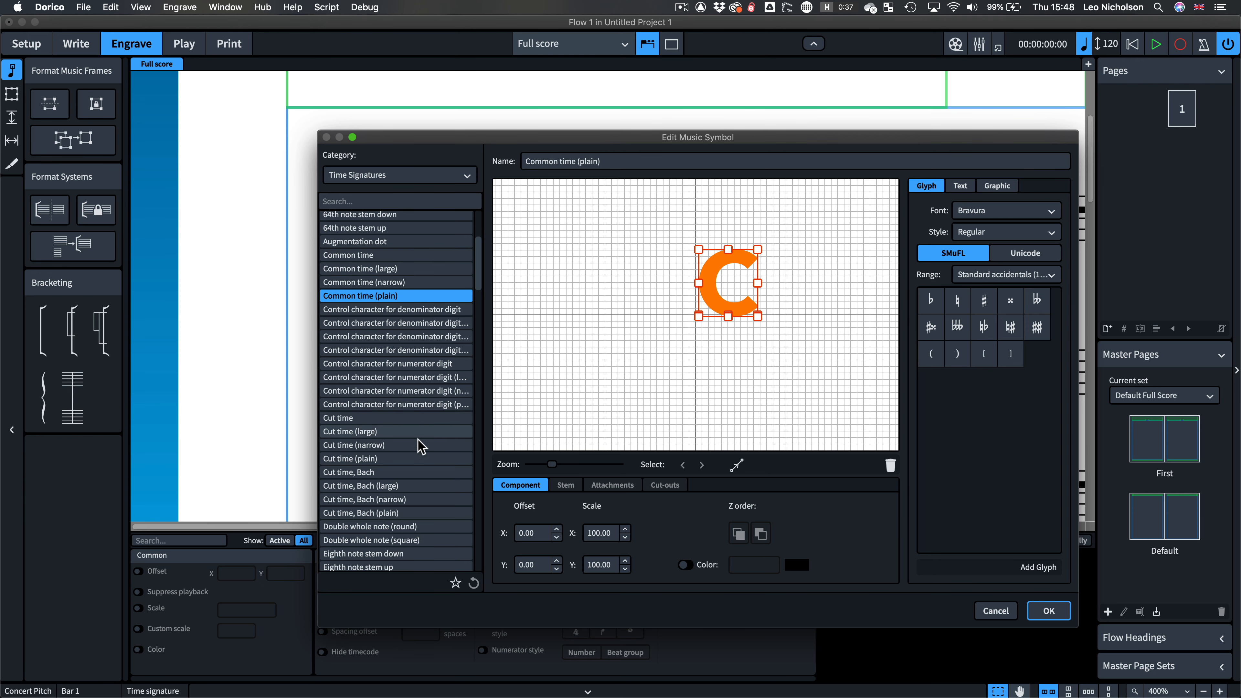
key(Escape)
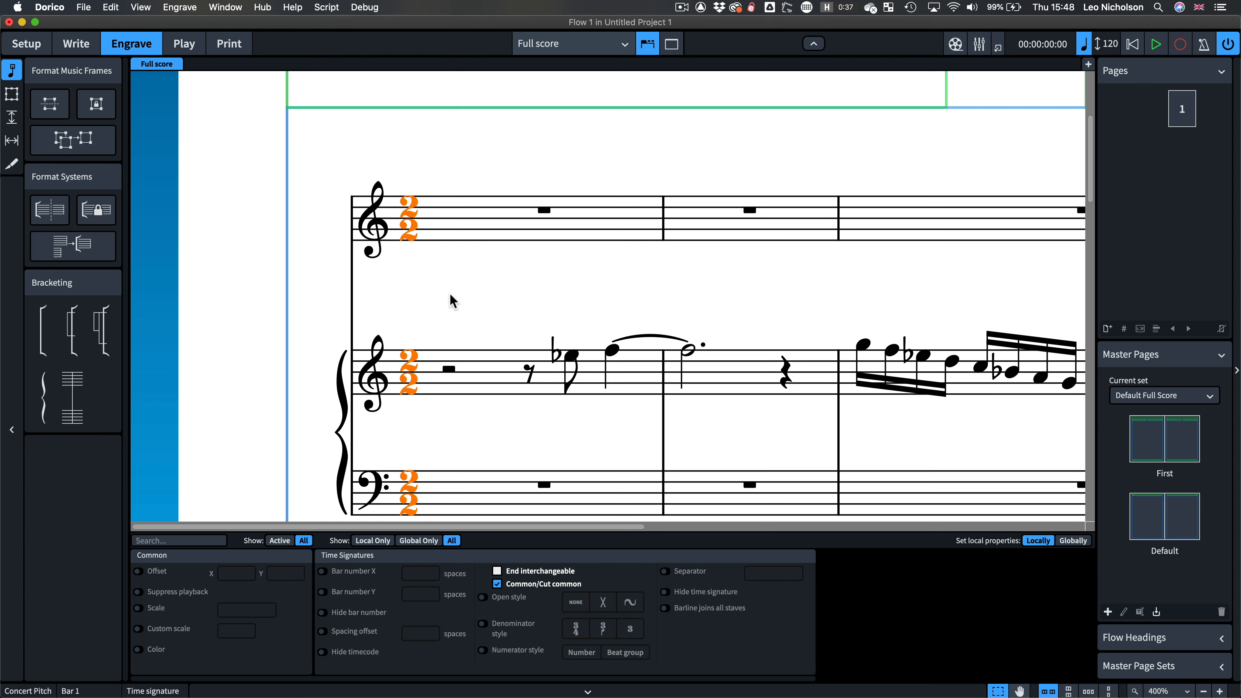
Step: Replace the opening time signature with a new 4/4 displayed as common time
key(super+2)
key(Delete)
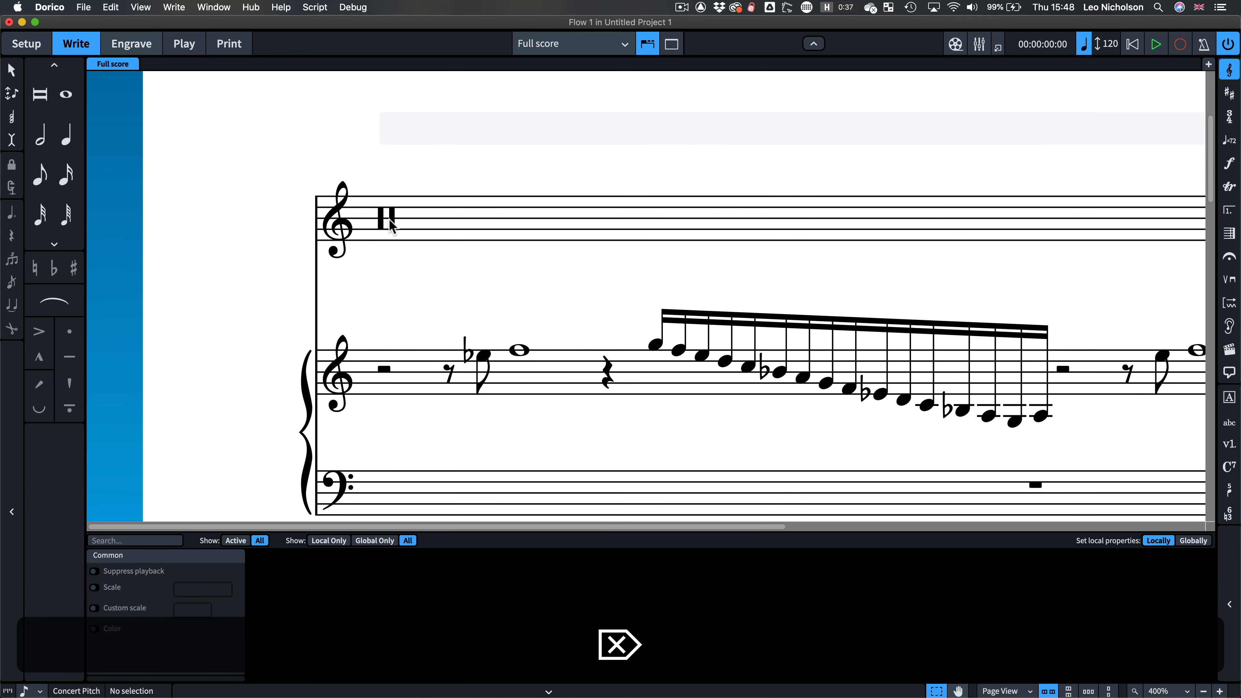
click(389, 222)
key(shift+m)
text(4/4)
key(Return)
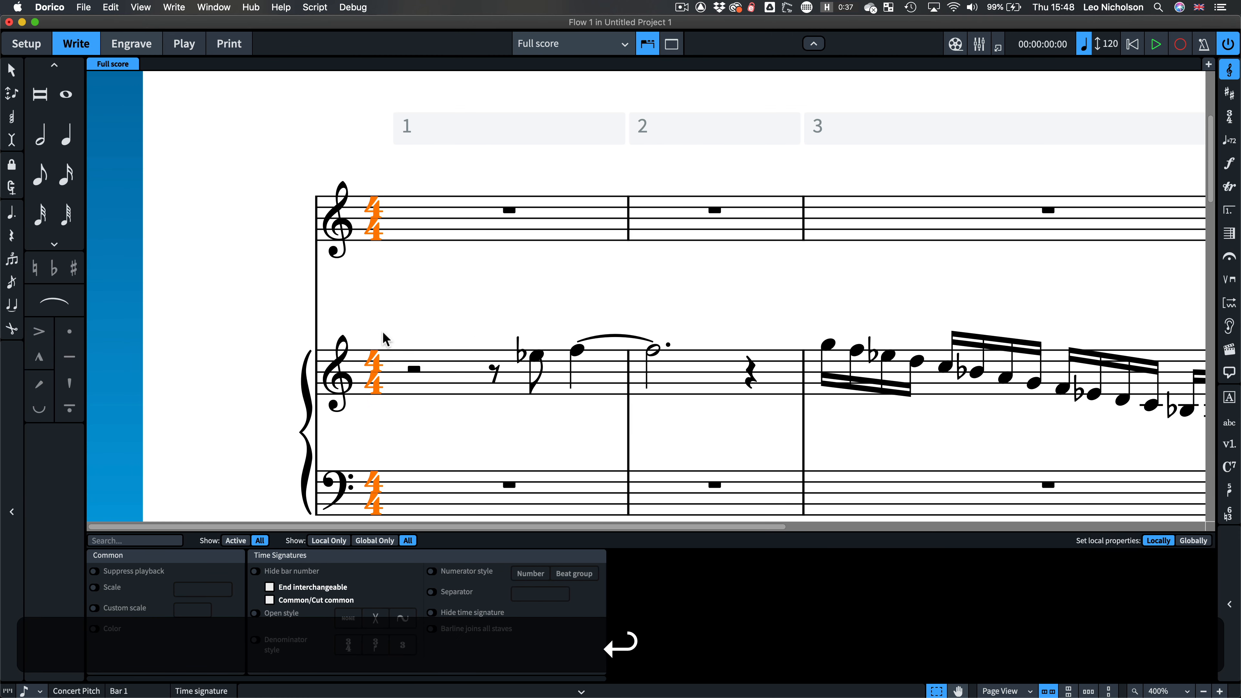
click(269, 600)
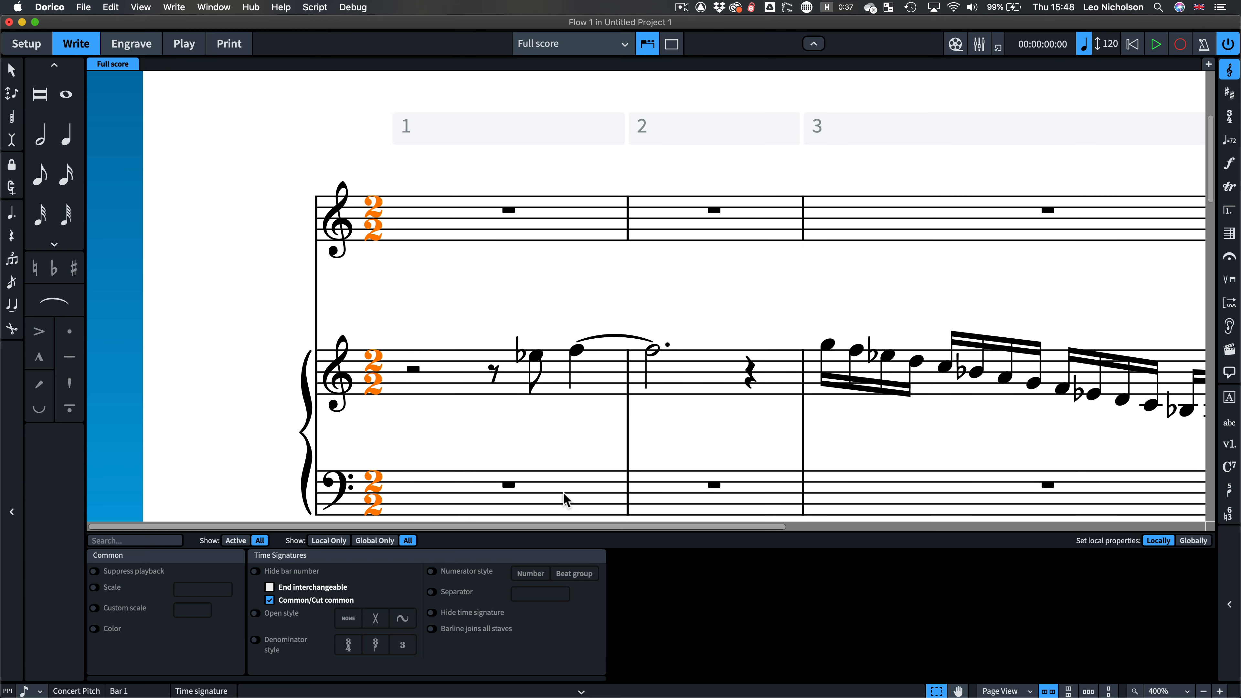
Step: Switch to the Flute part layout
key(x)
scroll(872, 409, down, 5)
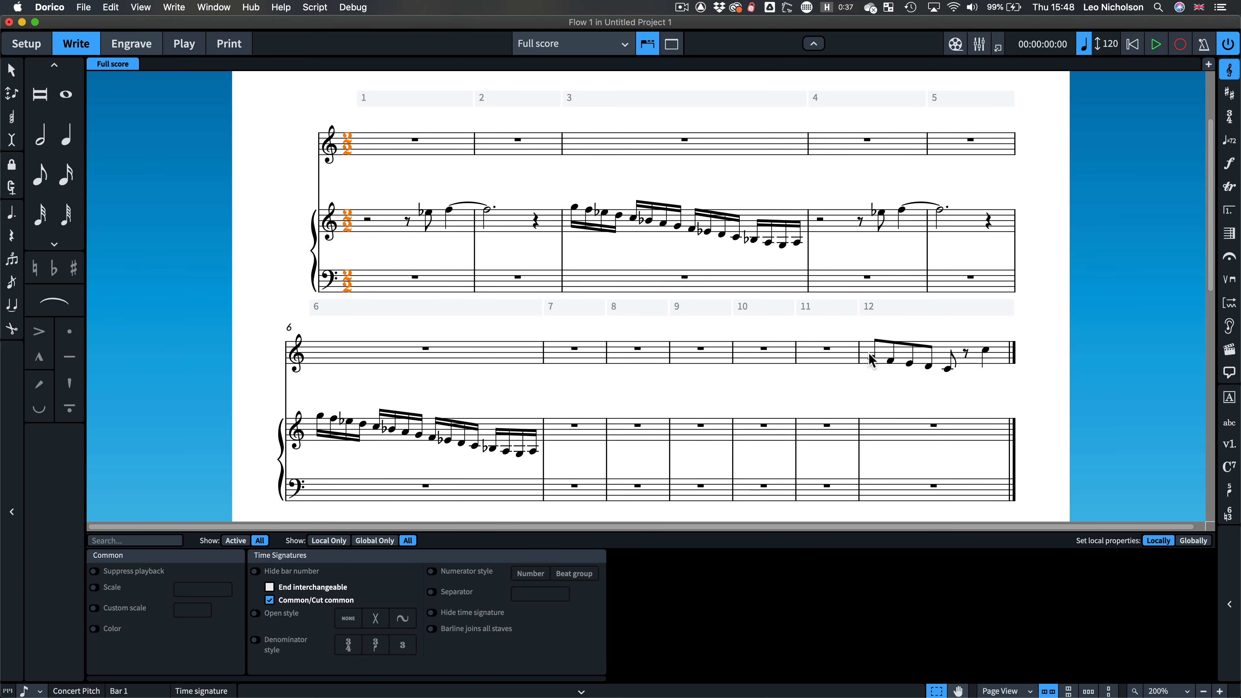
click(870, 356)
key(w)
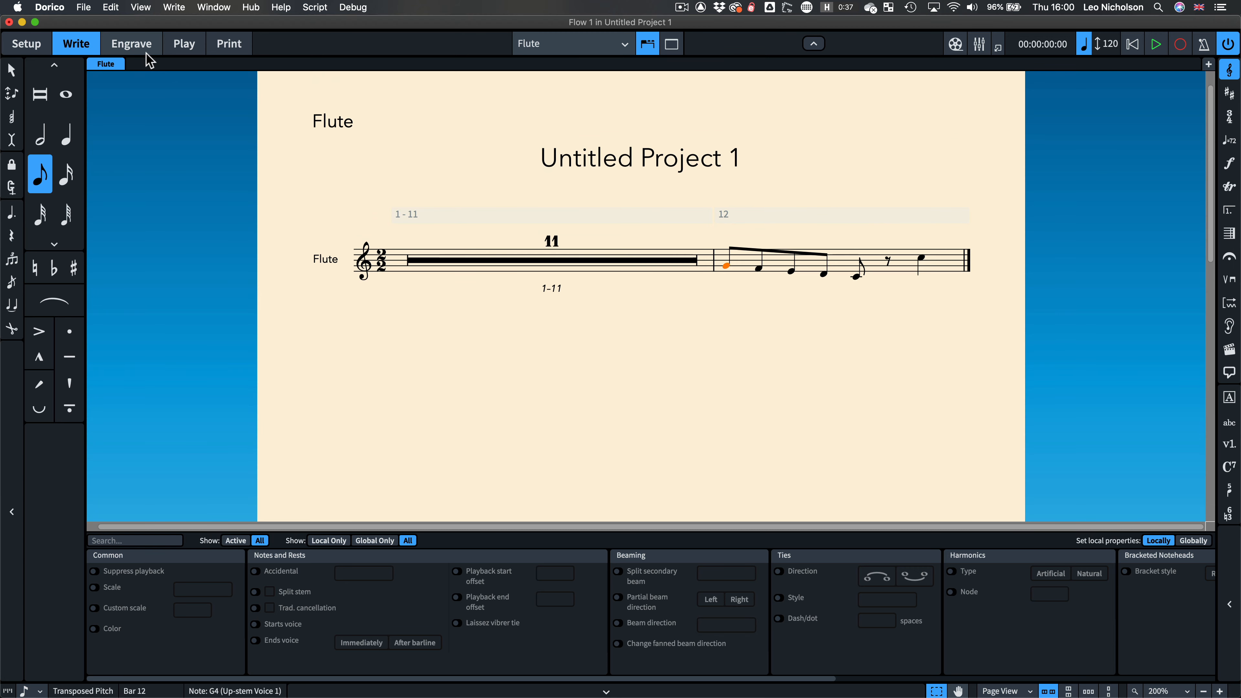
Step: Open the Edit Music Symbol dialog on the Common time symbol from the Flute part
click(149, 45)
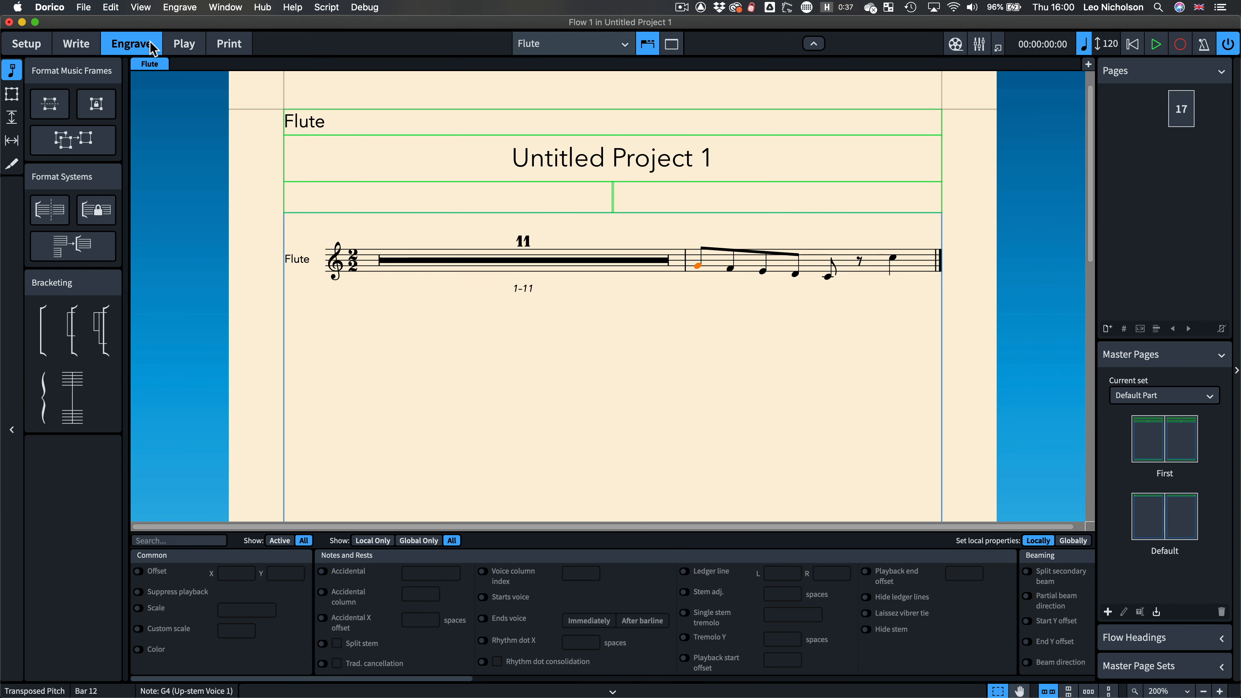
click(181, 7)
click(206, 96)
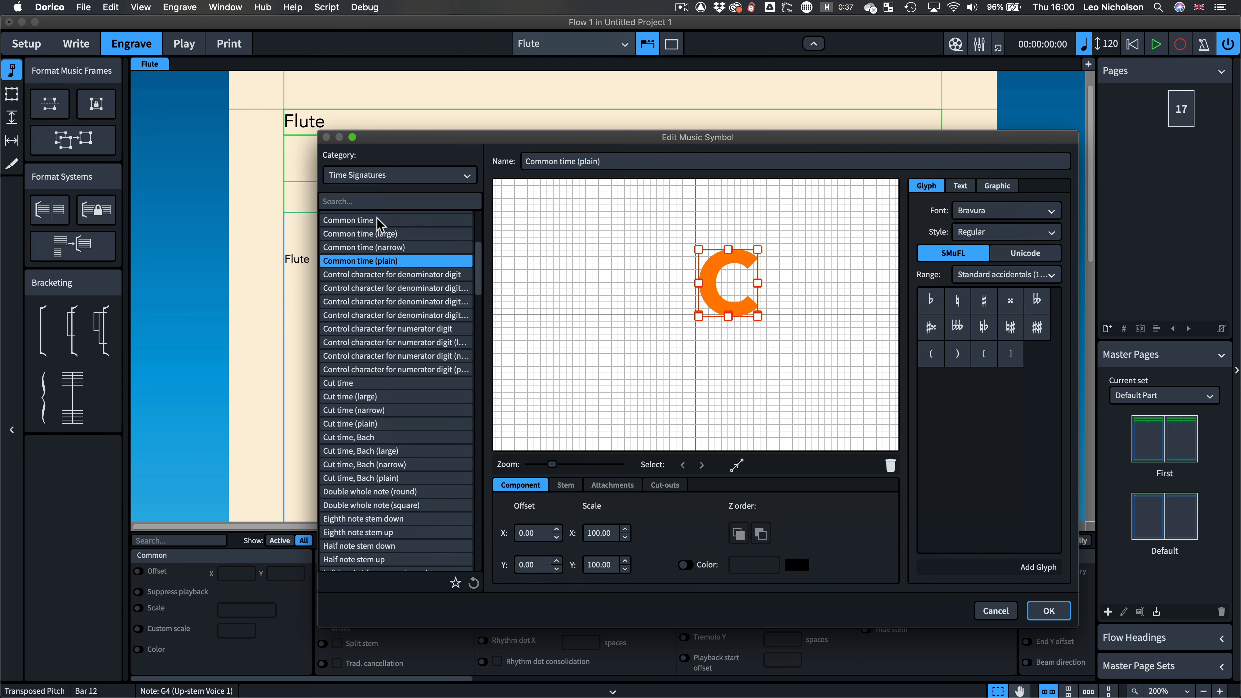
click(380, 221)
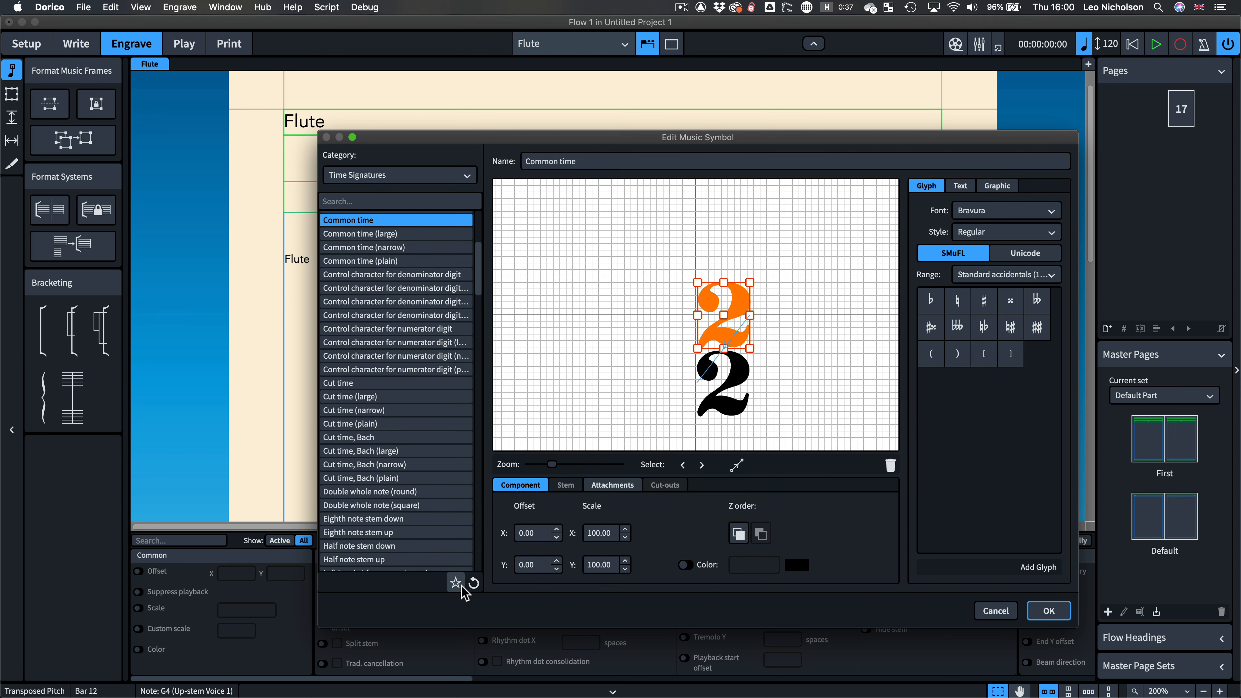